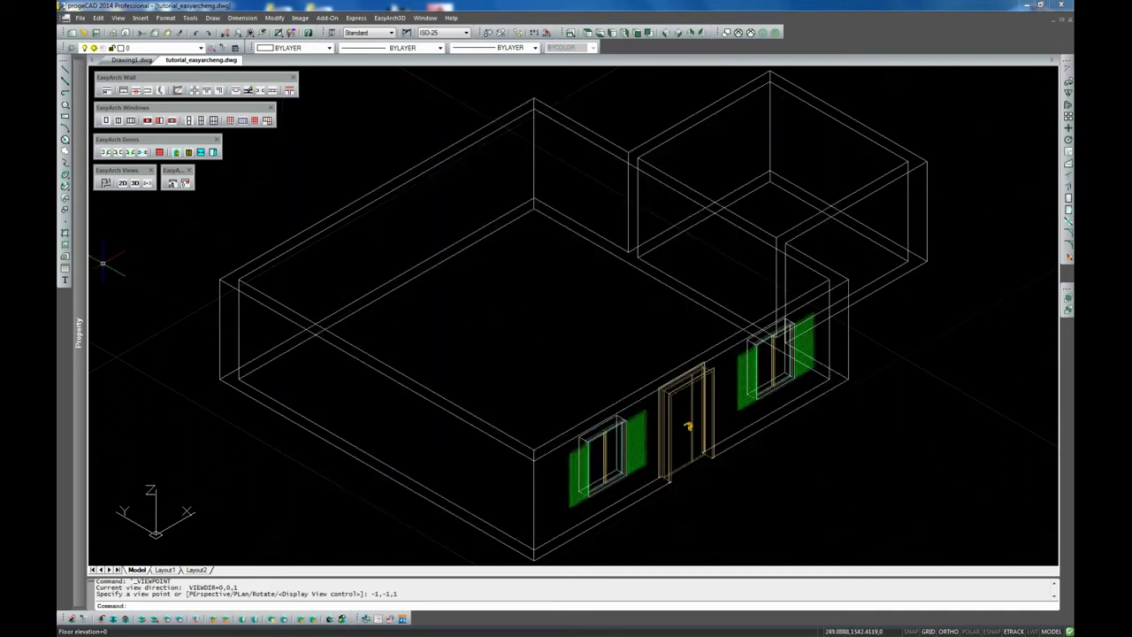
Switch to the 2D top plan and set a rectangular opening: width 150, elevation 0, height 240.
click(123, 183)
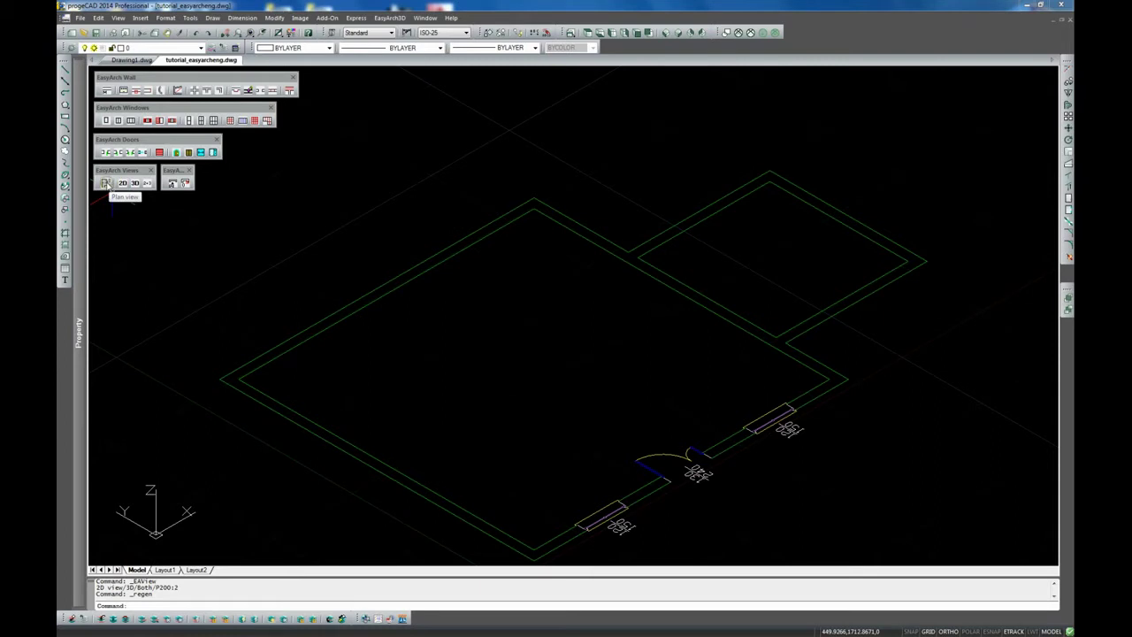
click(105, 182)
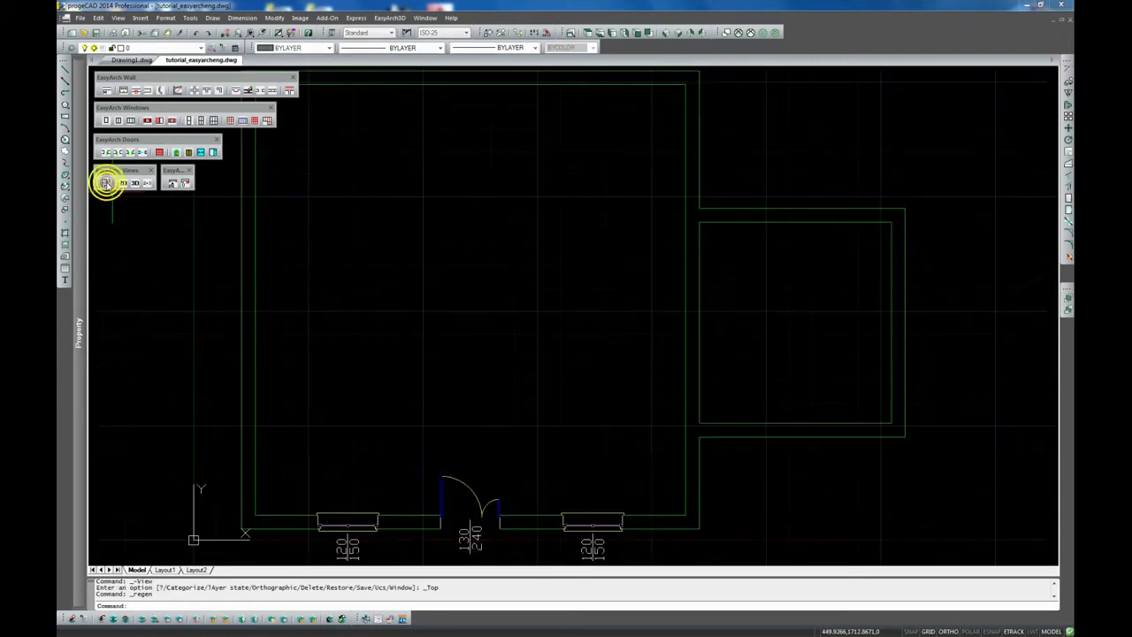
click(389, 17)
mouse_move(433, 61)
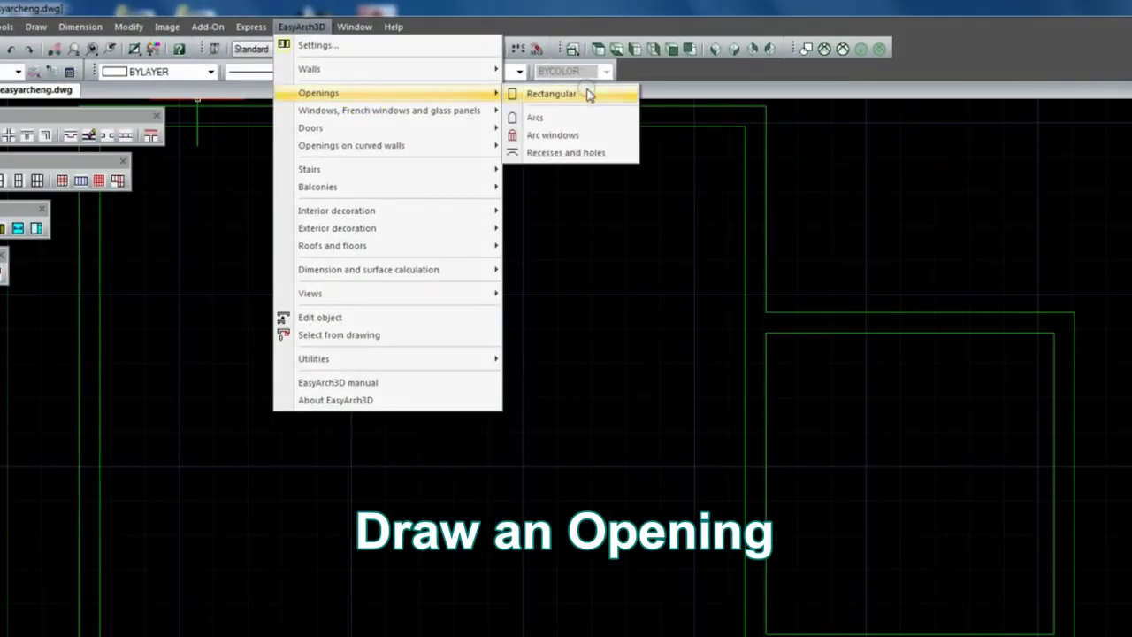
click(589, 95)
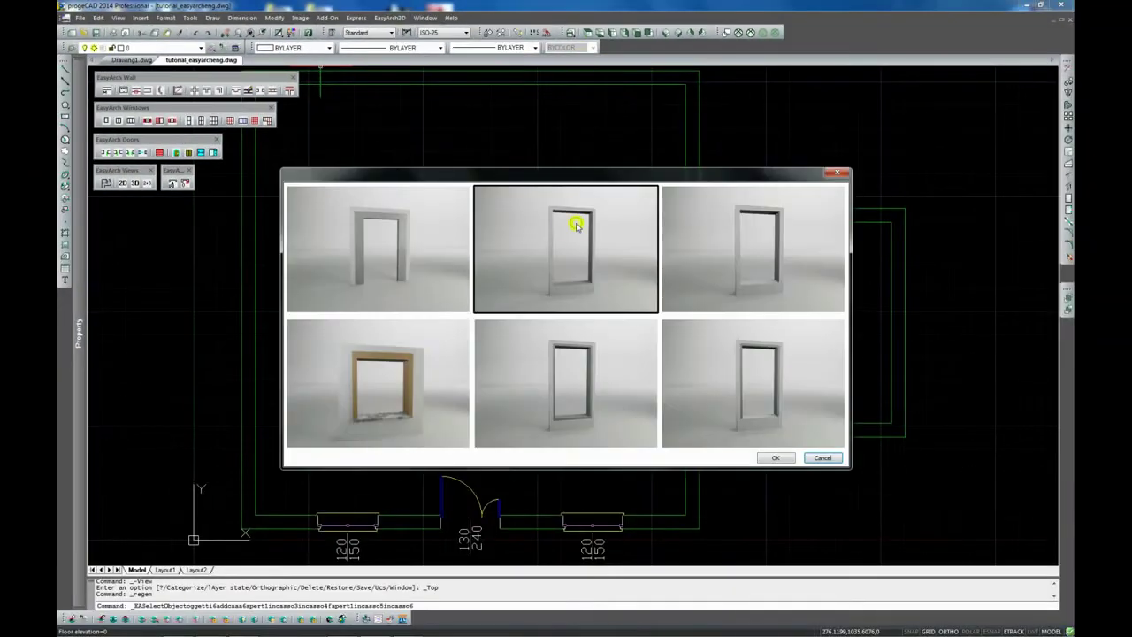
click(776, 458)
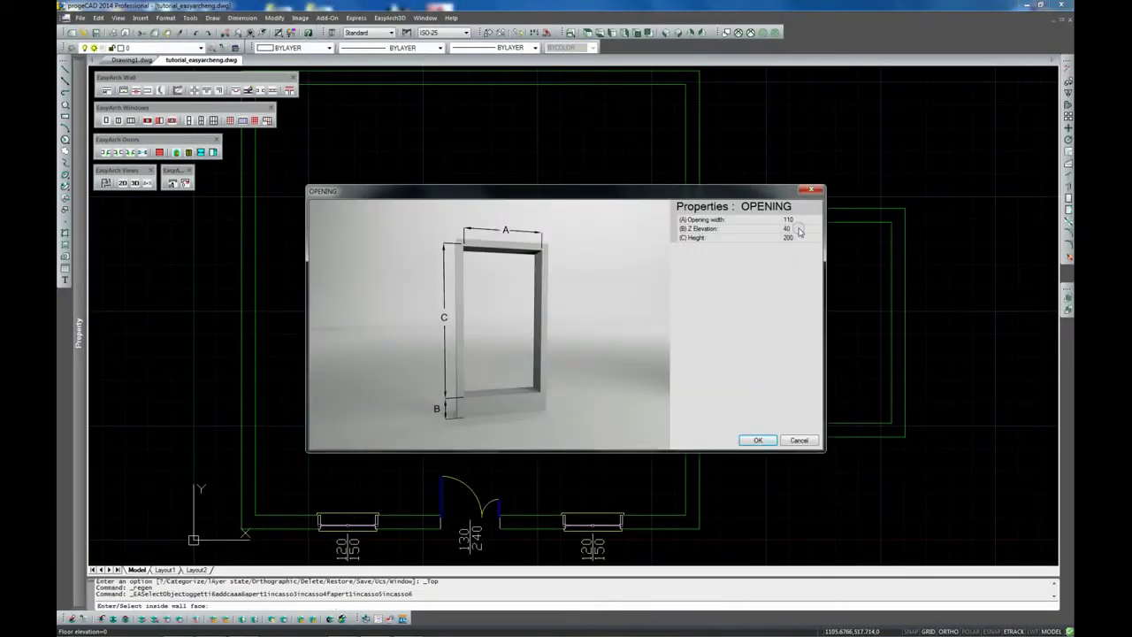
click(799, 227)
click(803, 218)
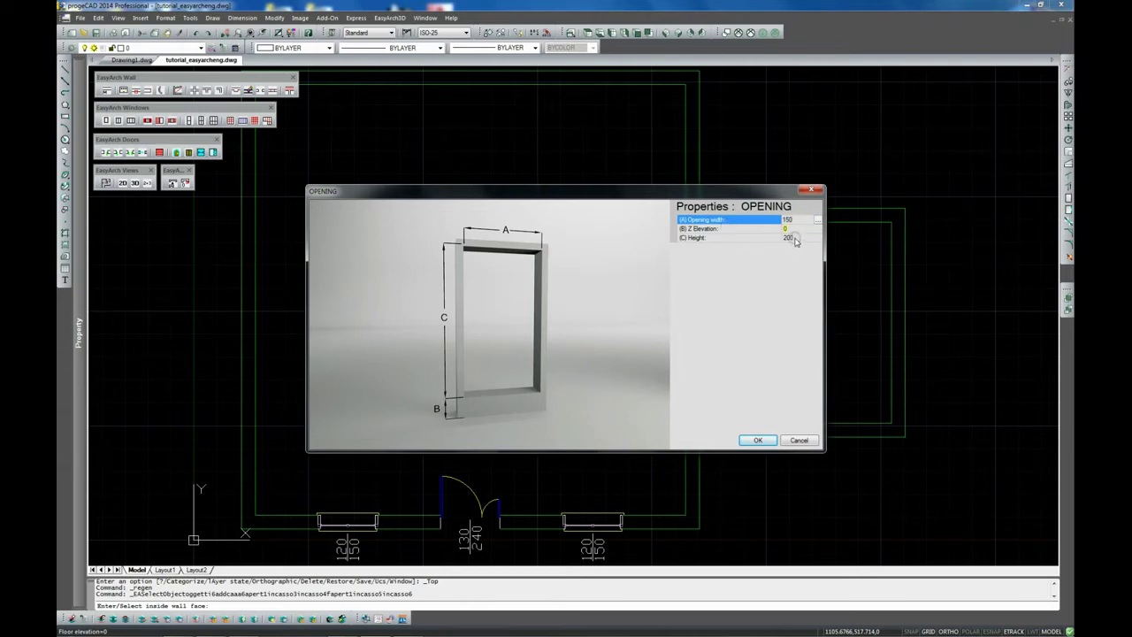
click(796, 239)
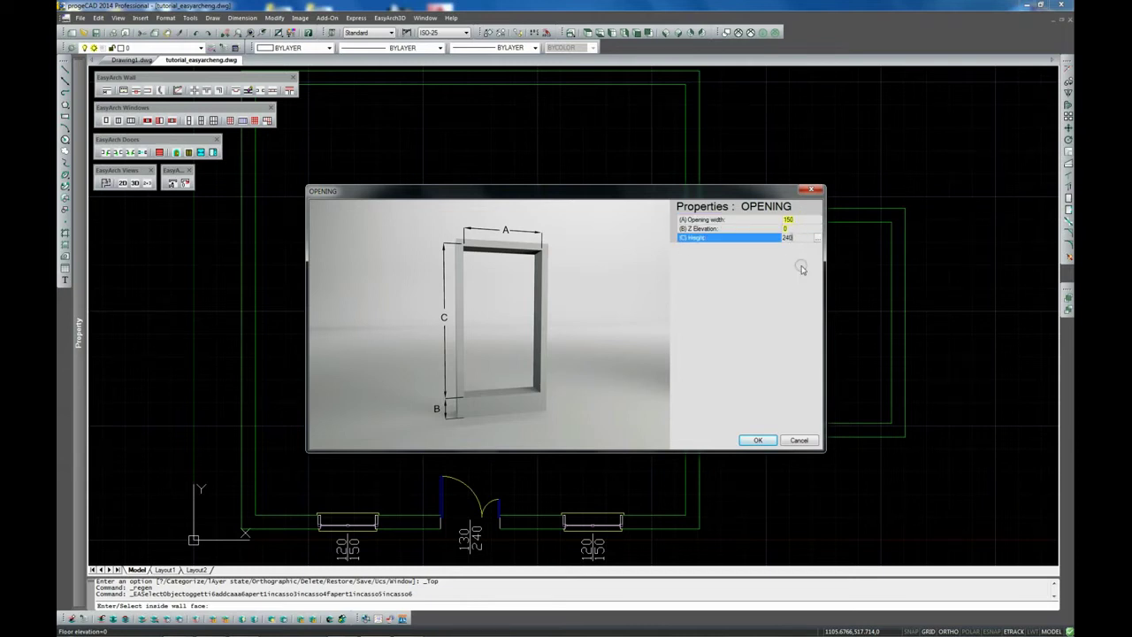
text(240)
click(756, 440)
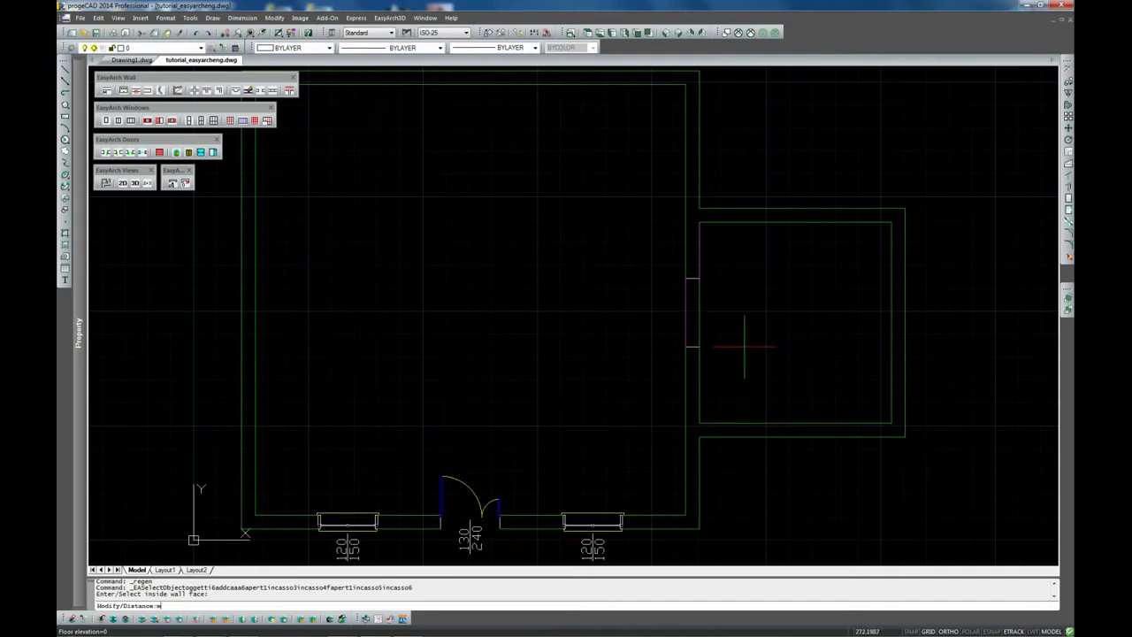
Place the opening at the midpoint of the wall between the two rooms.
text(m)
key(Return)
shift+right_click(719, 327)
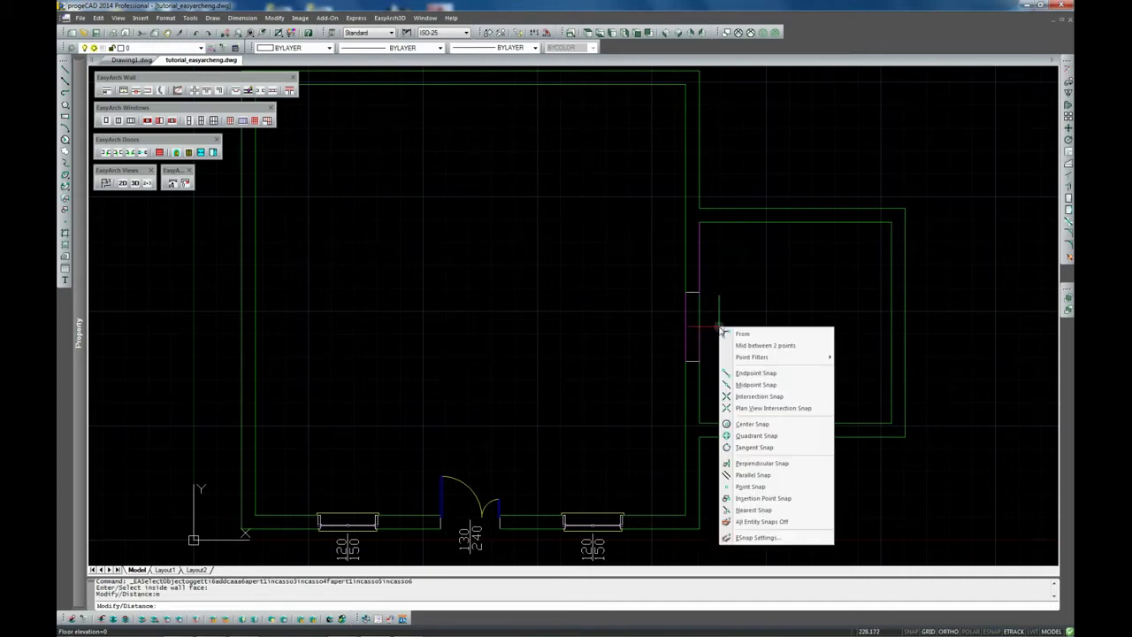
click(758, 384)
click(700, 325)
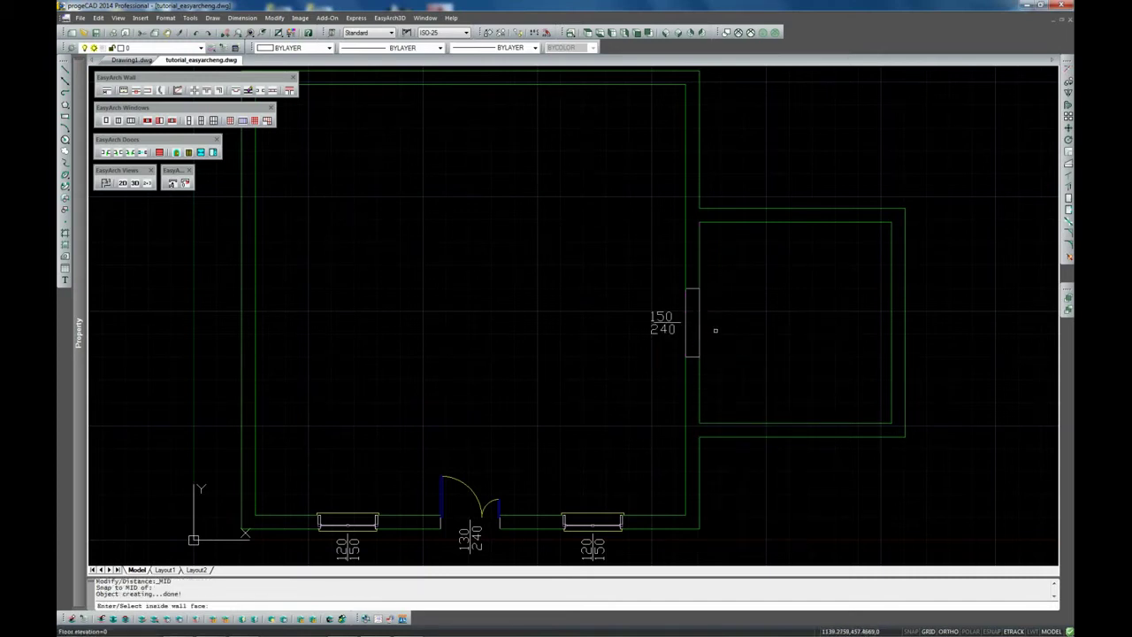
click(134, 183)
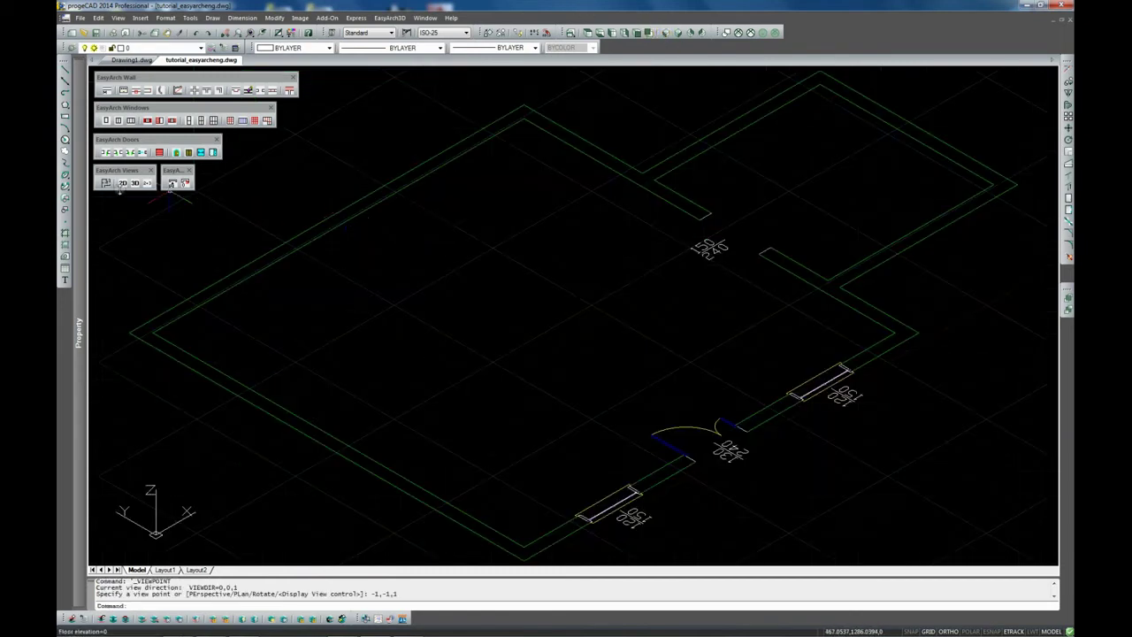
click(134, 183)
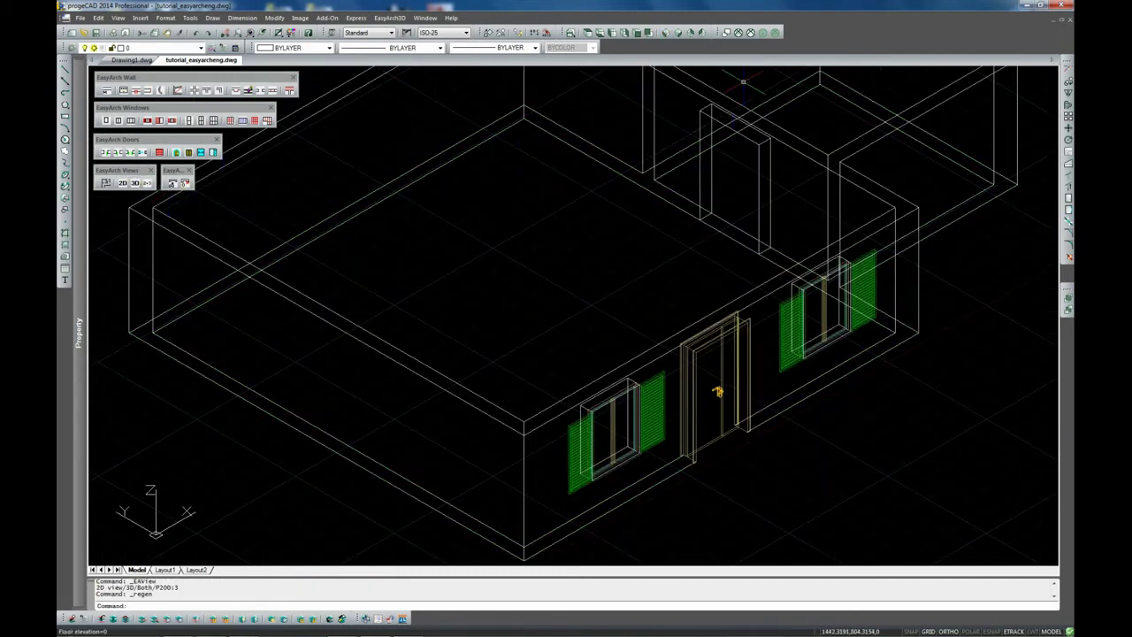
click(762, 33)
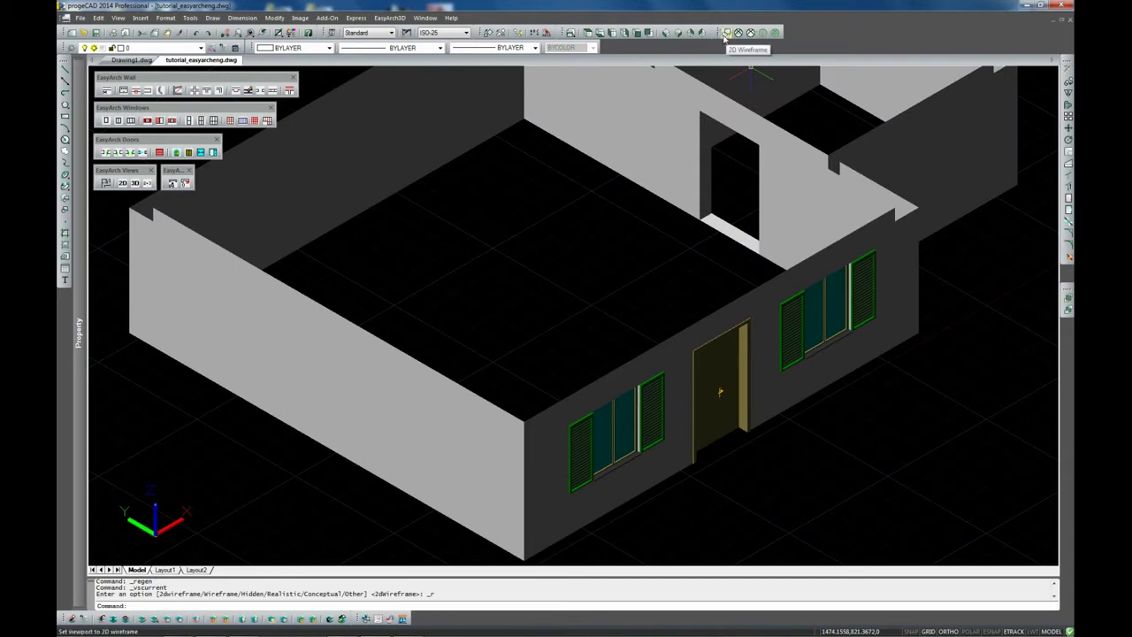
click(726, 33)
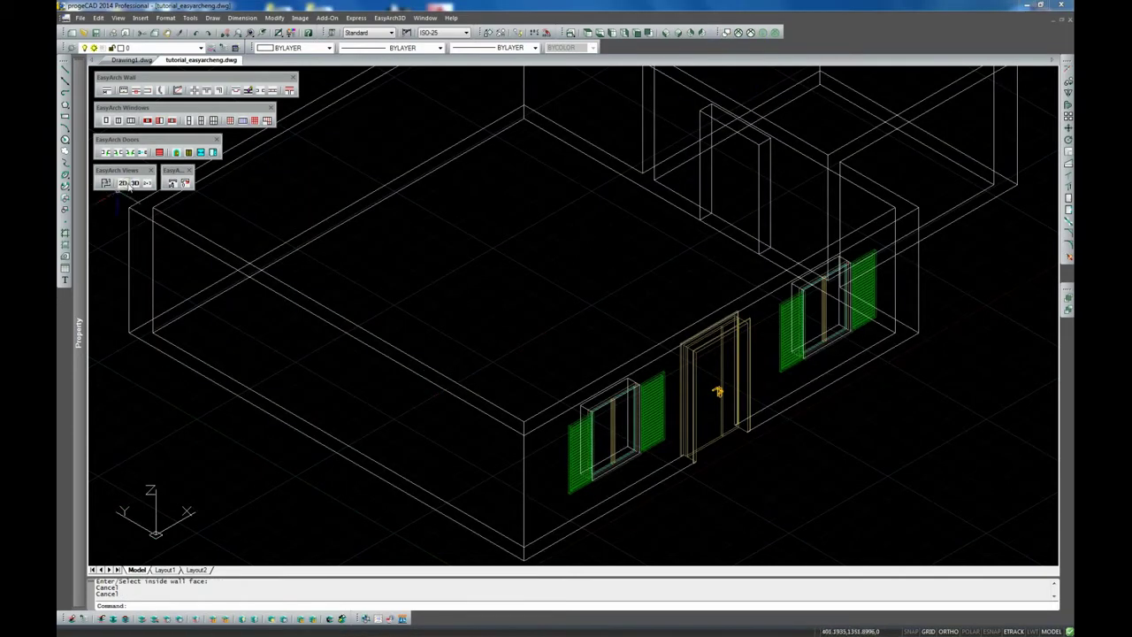
click(123, 182)
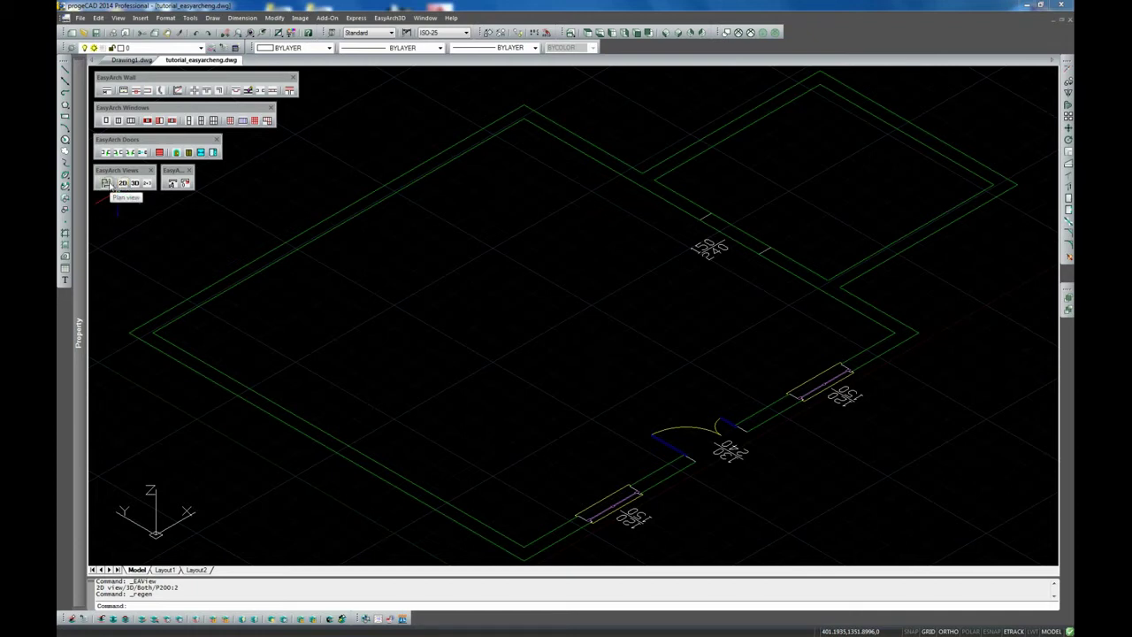
Edit the interior opening's width from 150 to 180 and reapply it to the wall face.
click(105, 182)
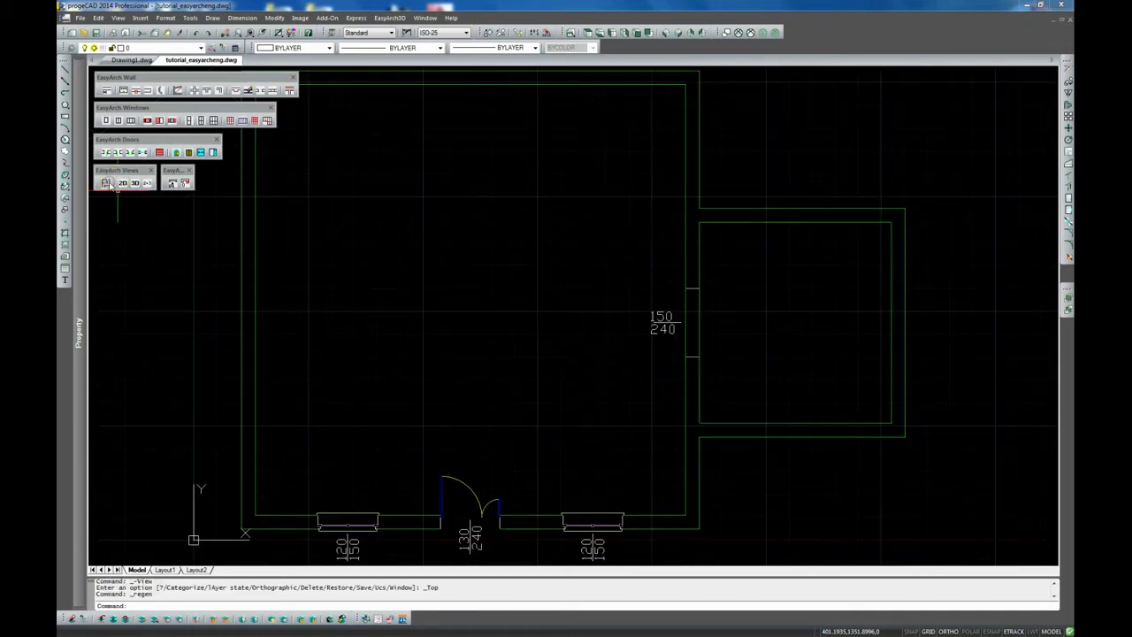
click(380, 17)
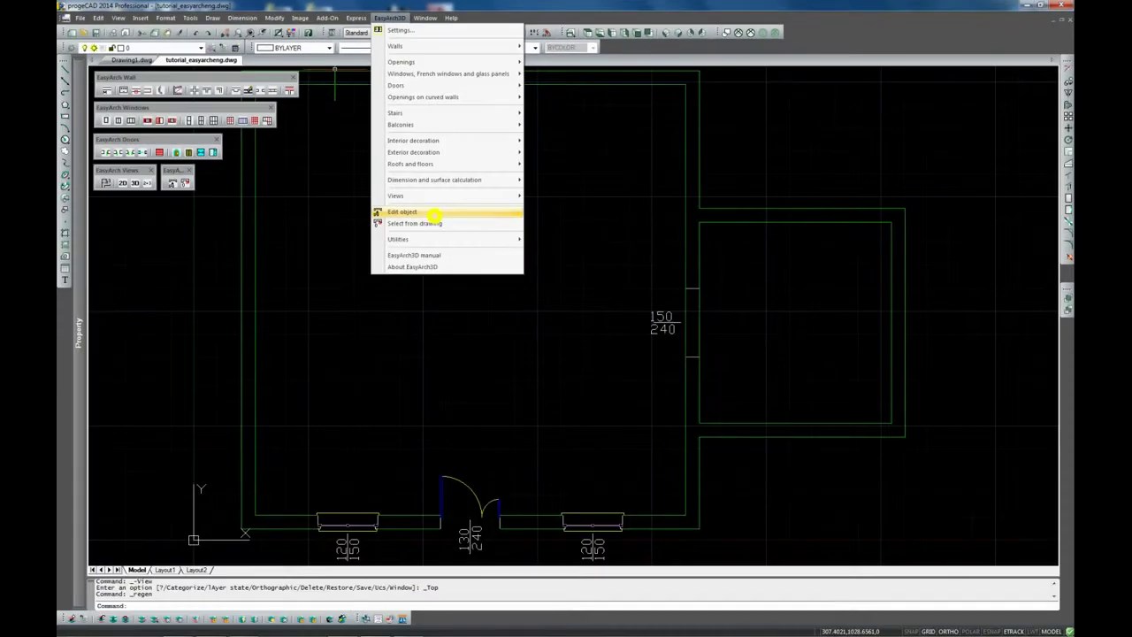
click(367, 318)
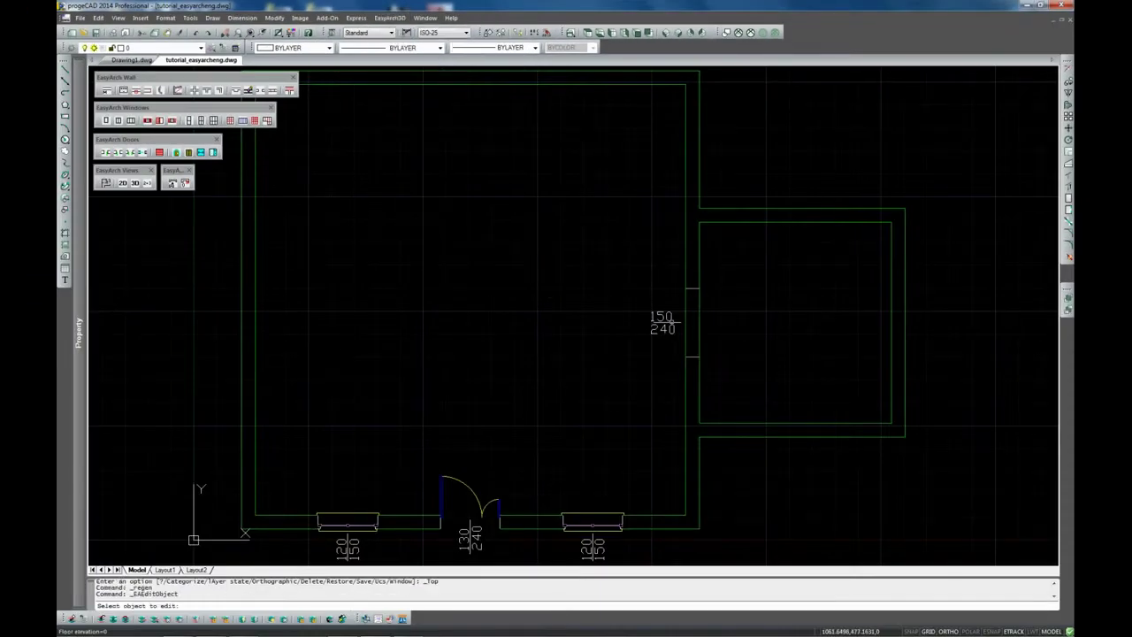
click(668, 319)
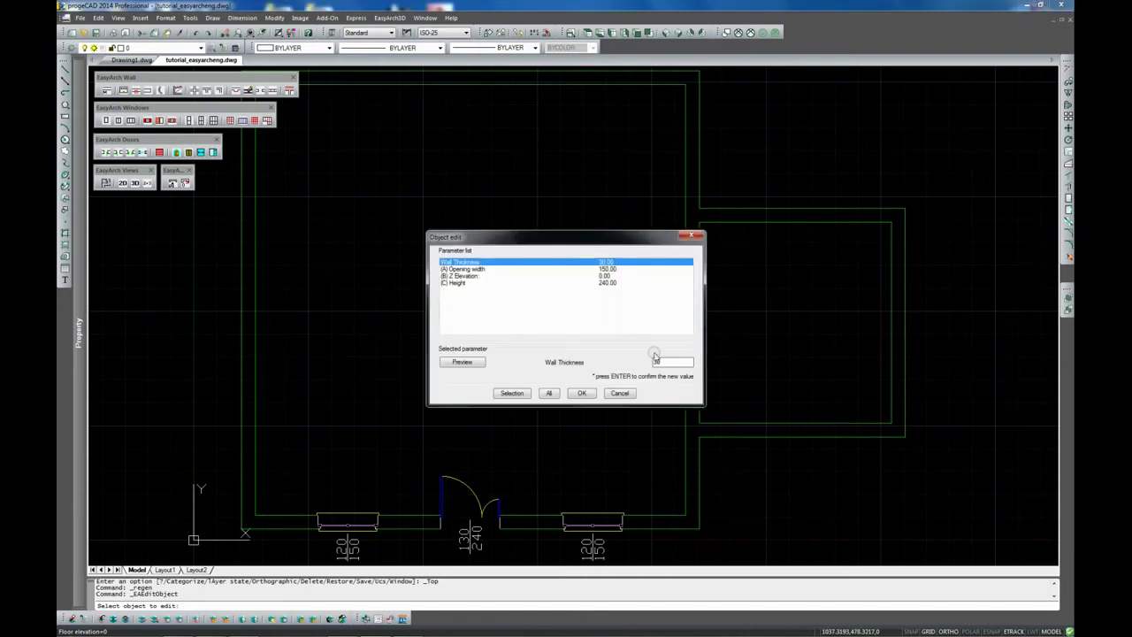
click(616, 269)
double_click(677, 363)
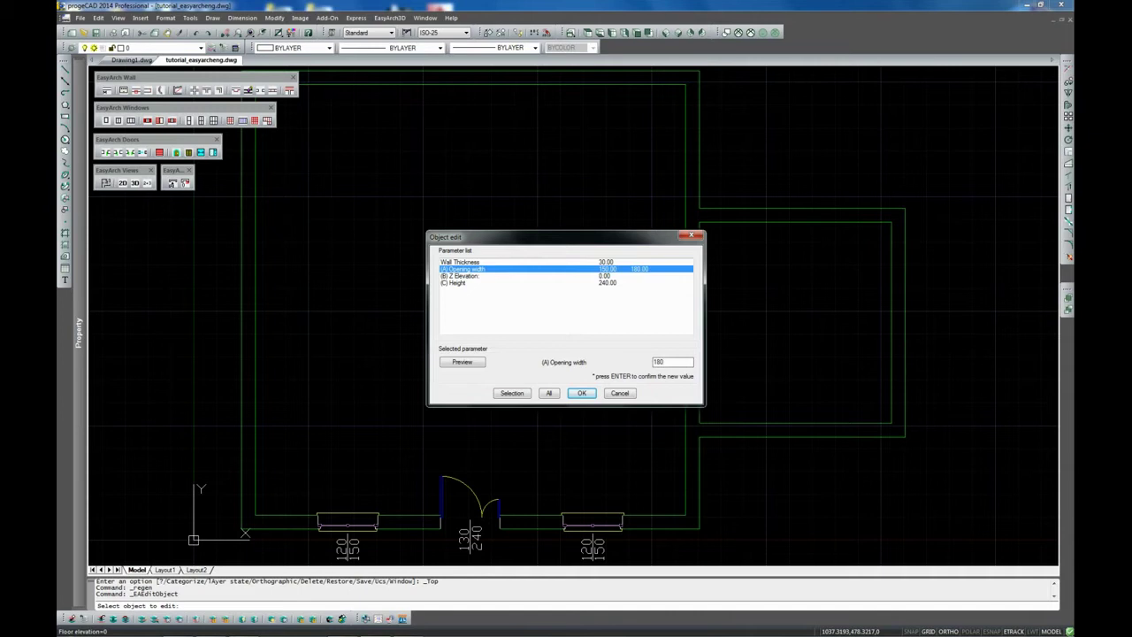
click(577, 391)
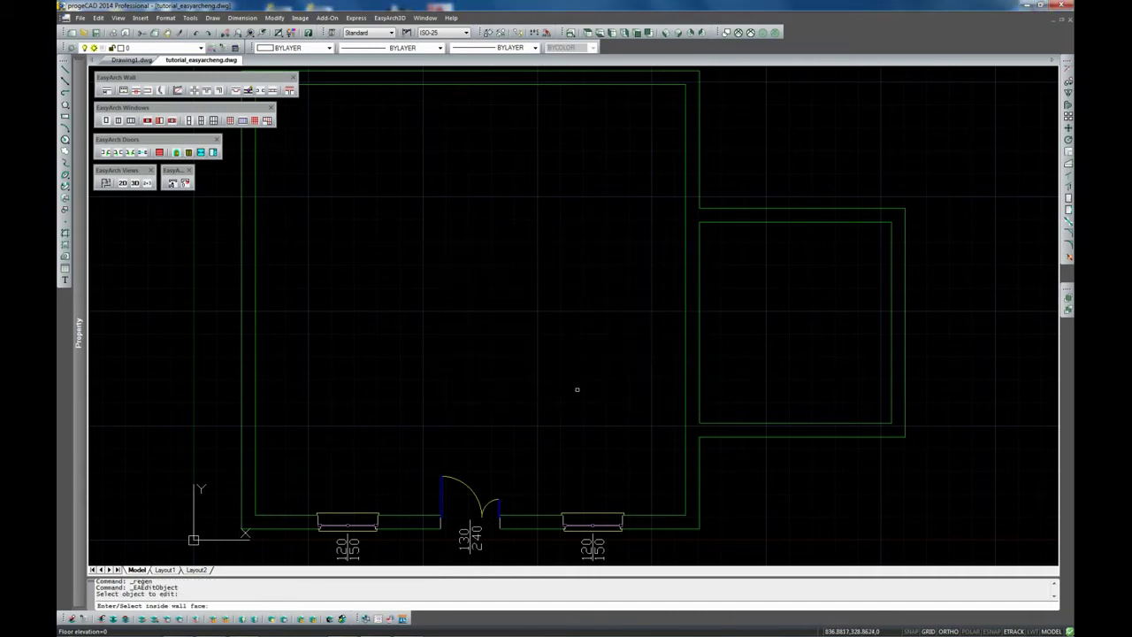
click(604, 350)
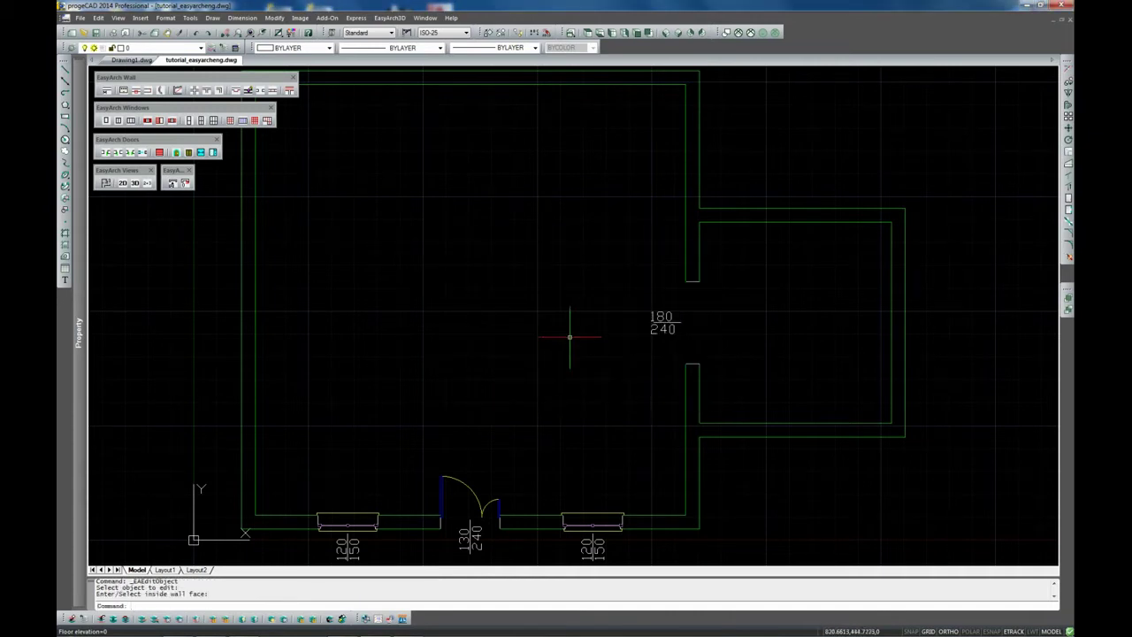
Preview the house in SW isometric with Realistic shading, then return to 2D wireframe.
click(134, 183)
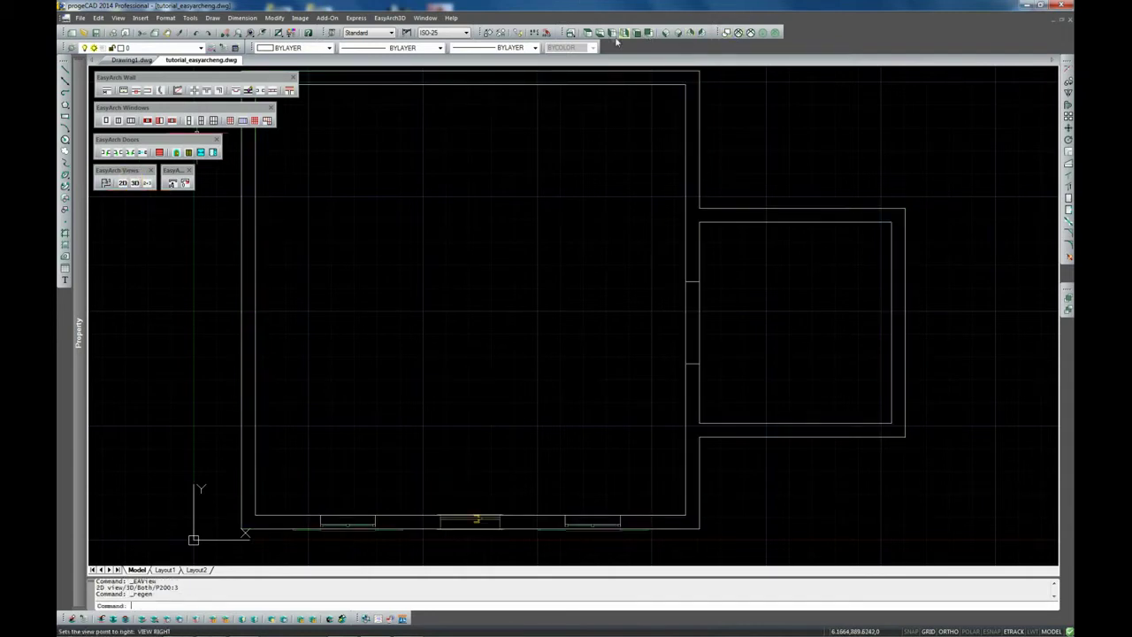
click(668, 34)
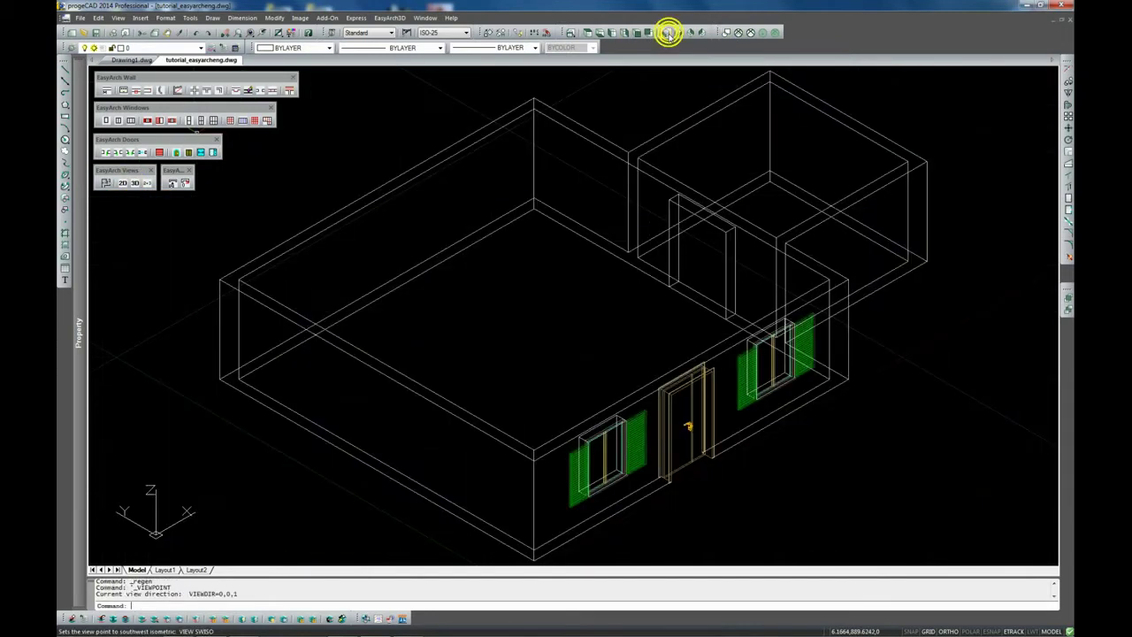
click(766, 34)
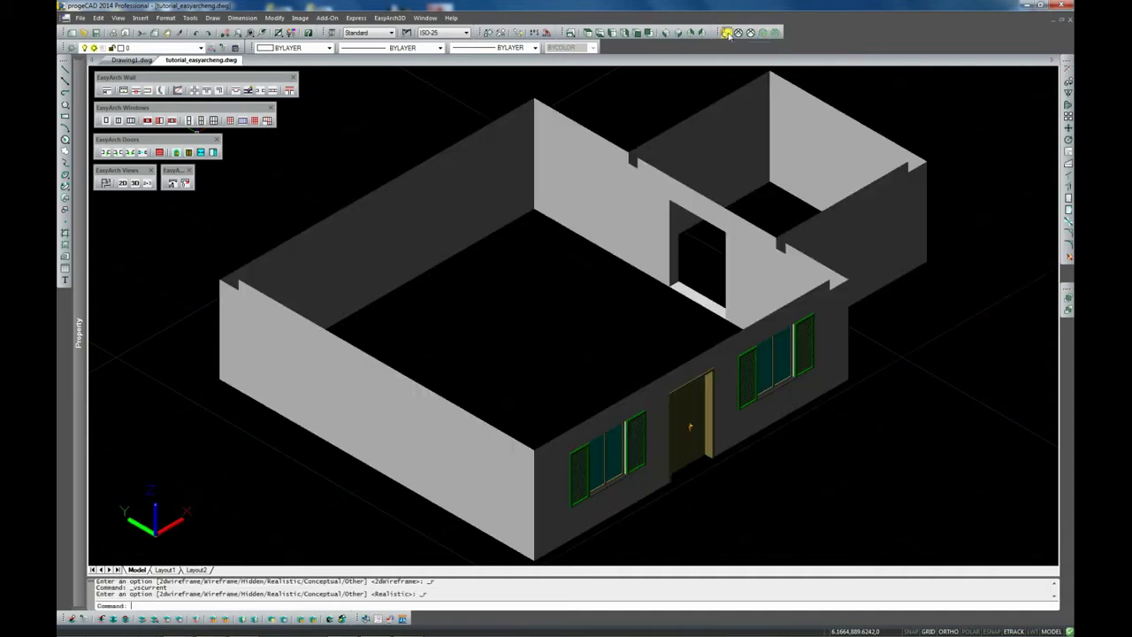
click(727, 33)
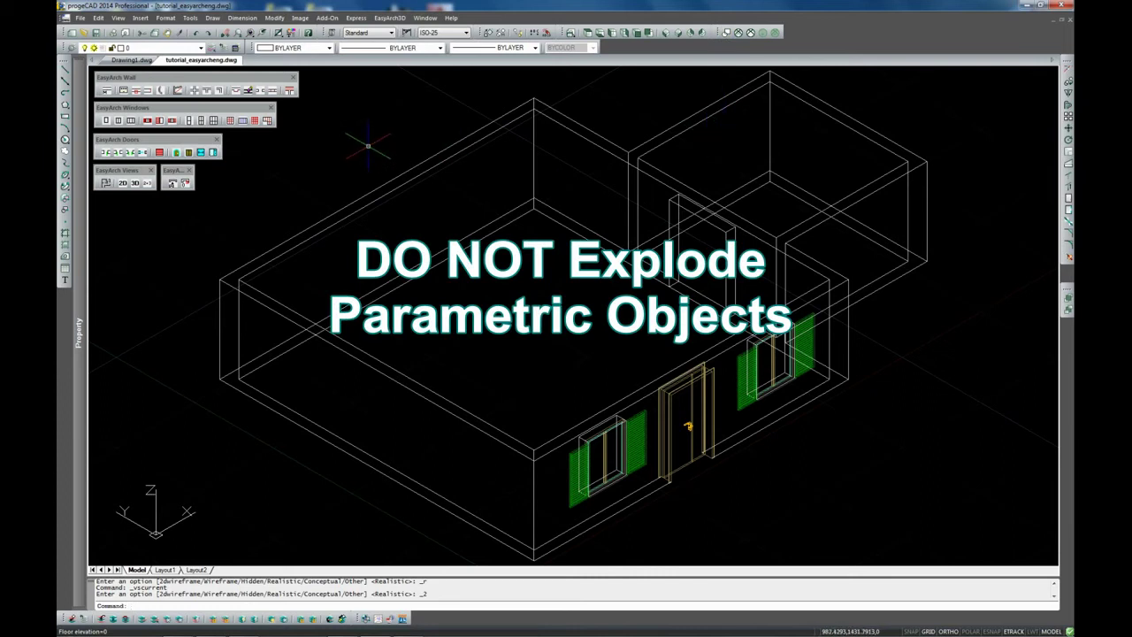
click(135, 182)
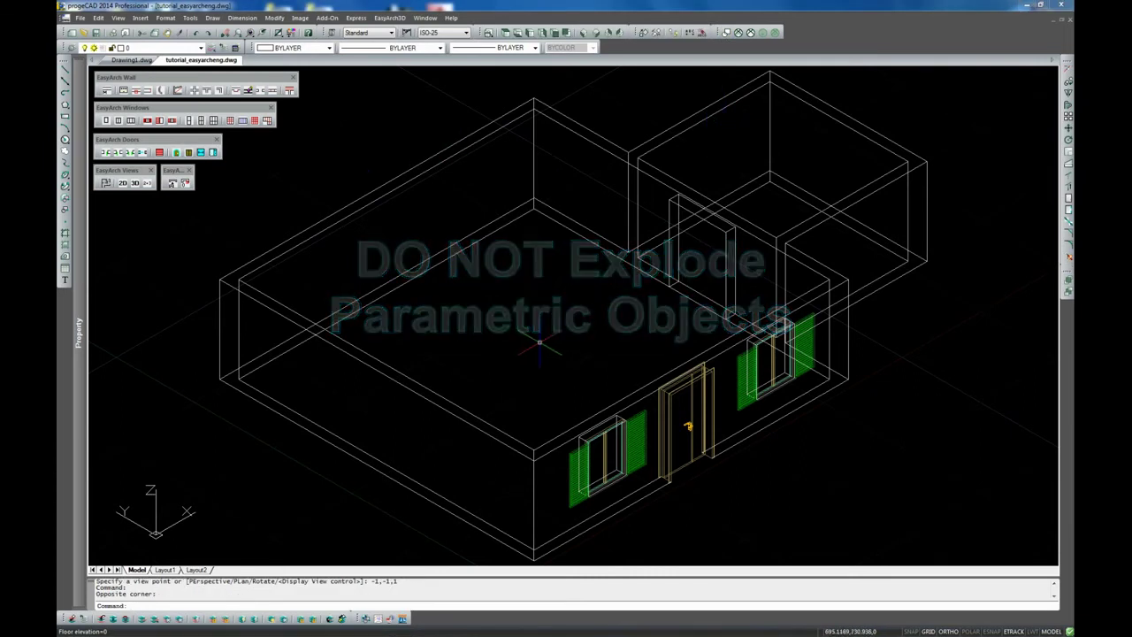
Return to the 2D top plan and close the 180/240 opening in the interior wall.
click(122, 183)
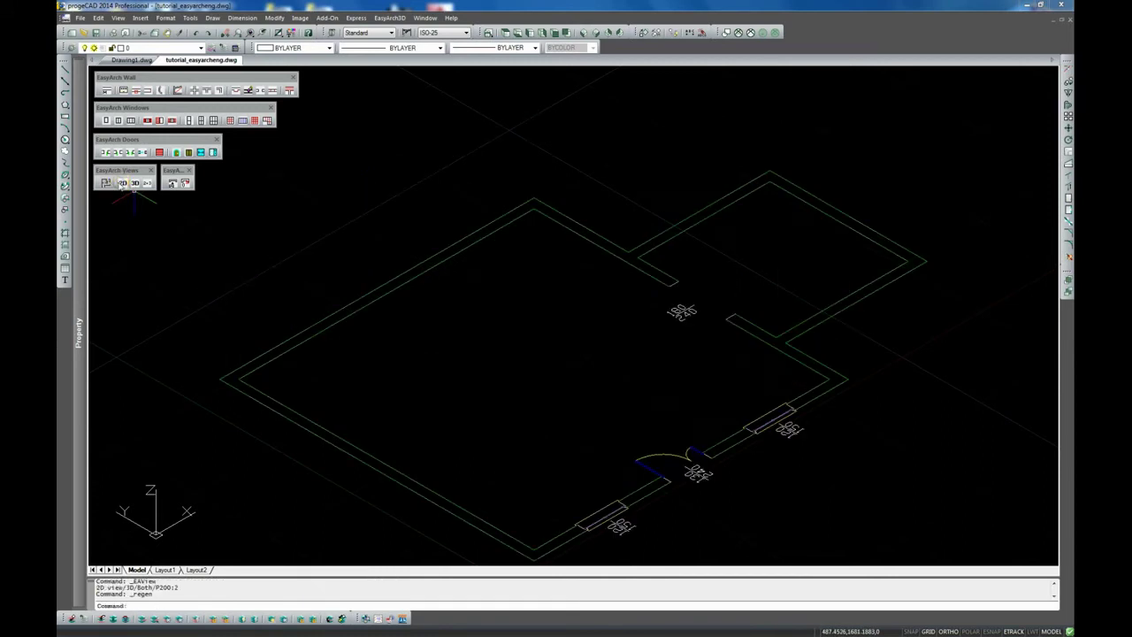
click(105, 183)
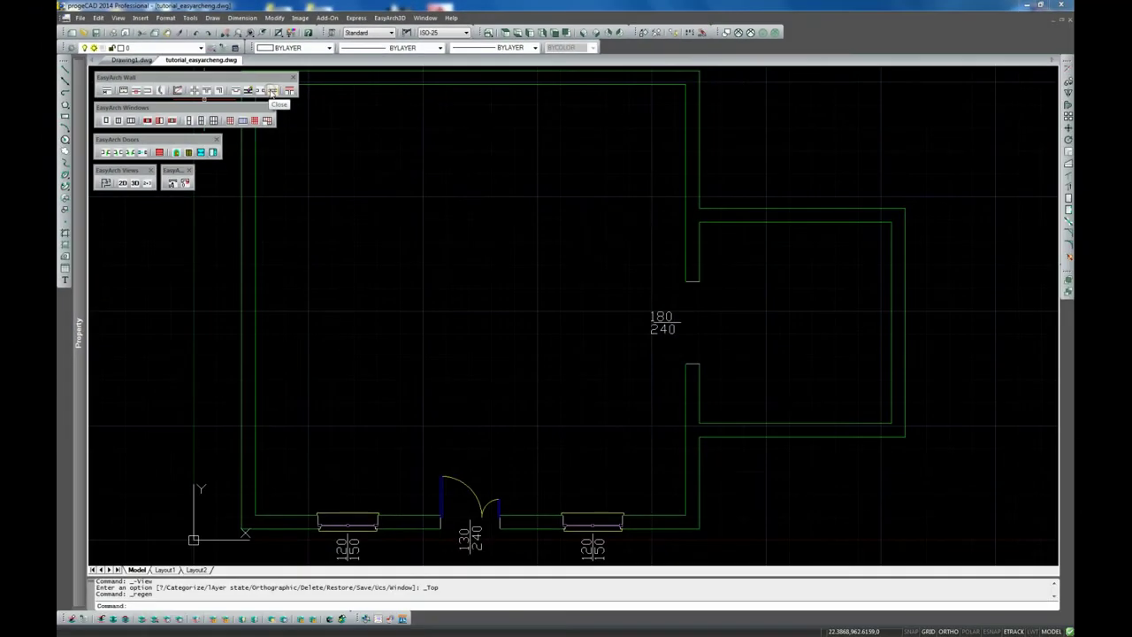
click(294, 136)
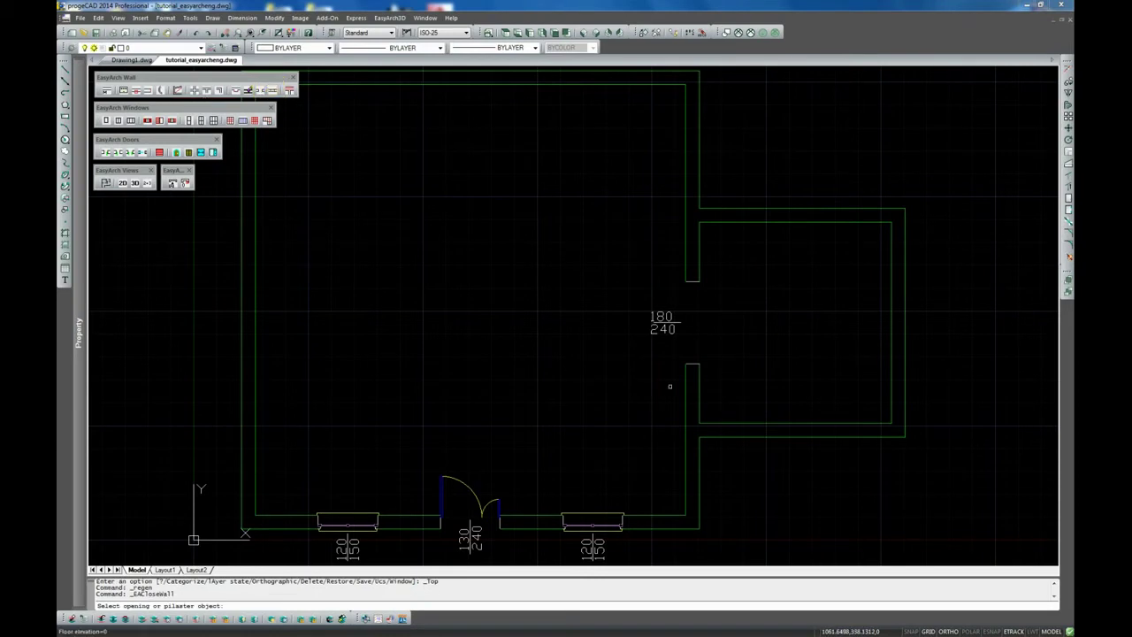
click(696, 366)
key(Return)
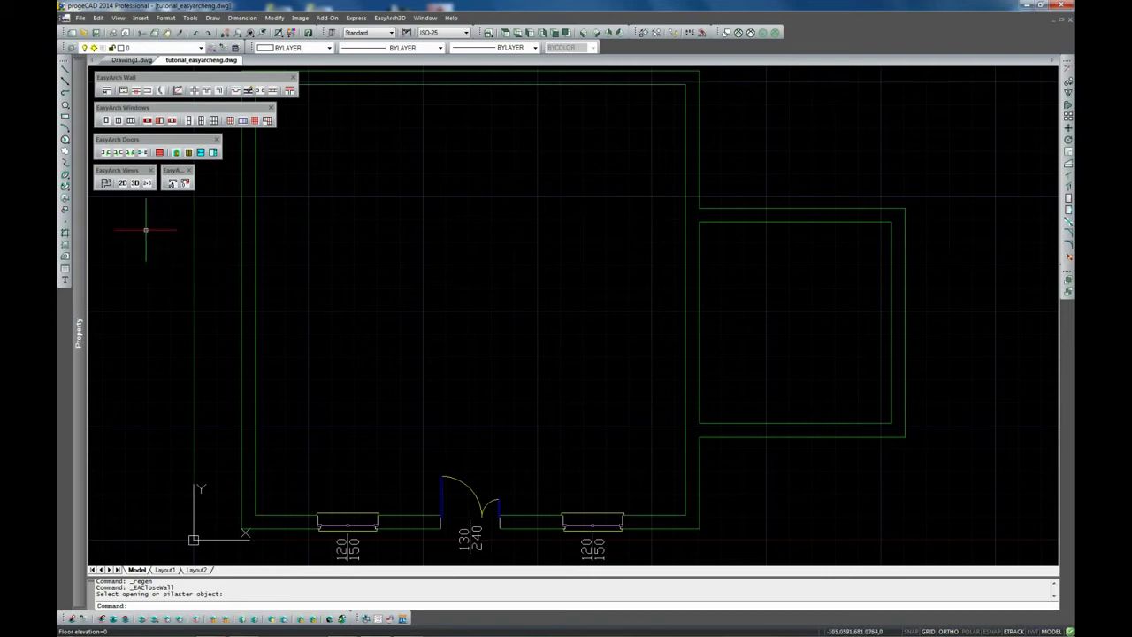
Show the walls in SW isometric 3D and recalculate them with the first wall style.
click(135, 183)
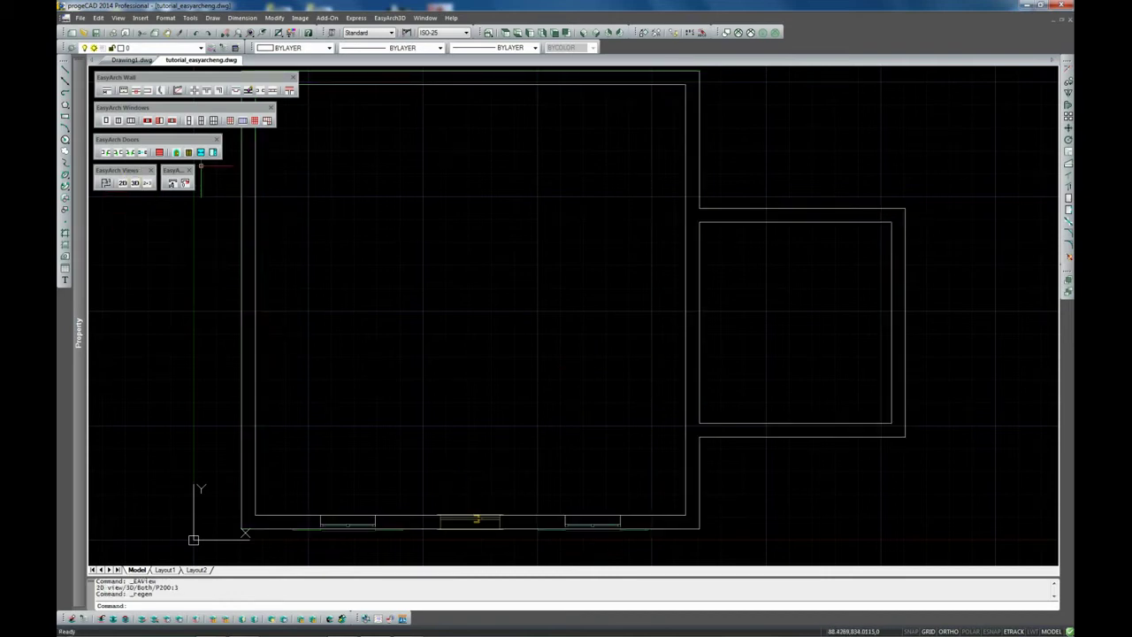
click(583, 32)
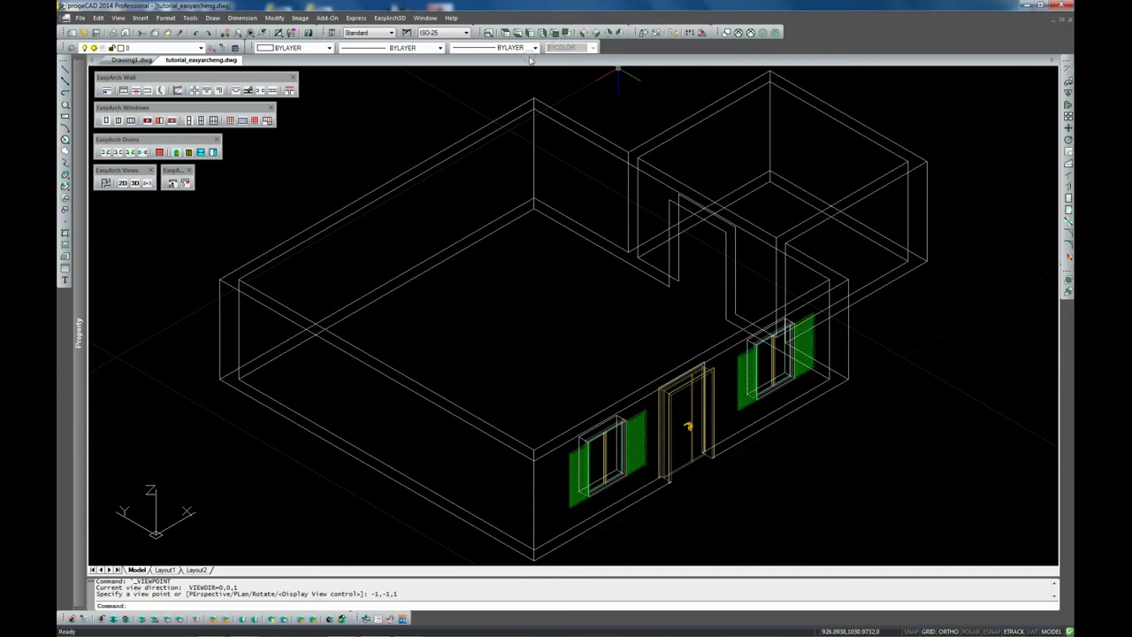
click(398, 18)
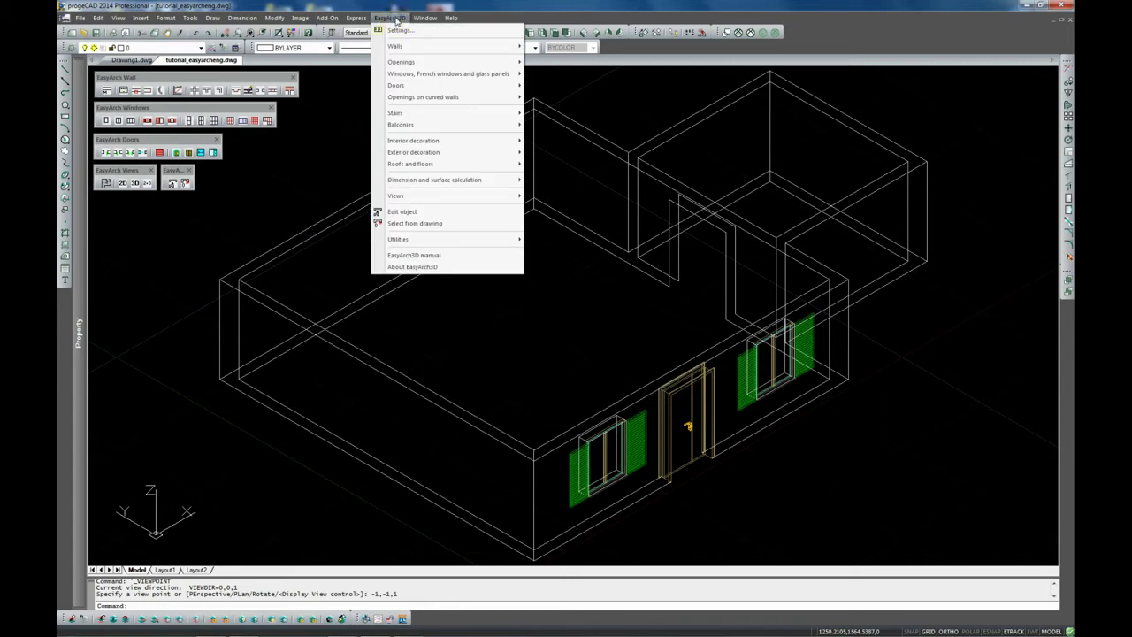
mouse_move(434, 239)
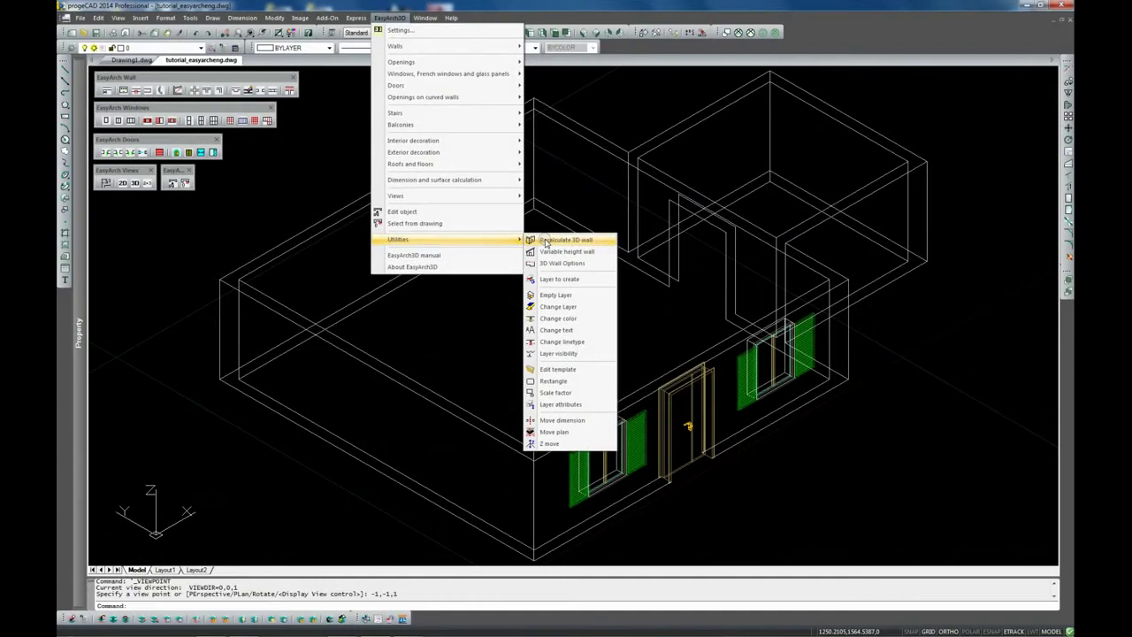
click(546, 240)
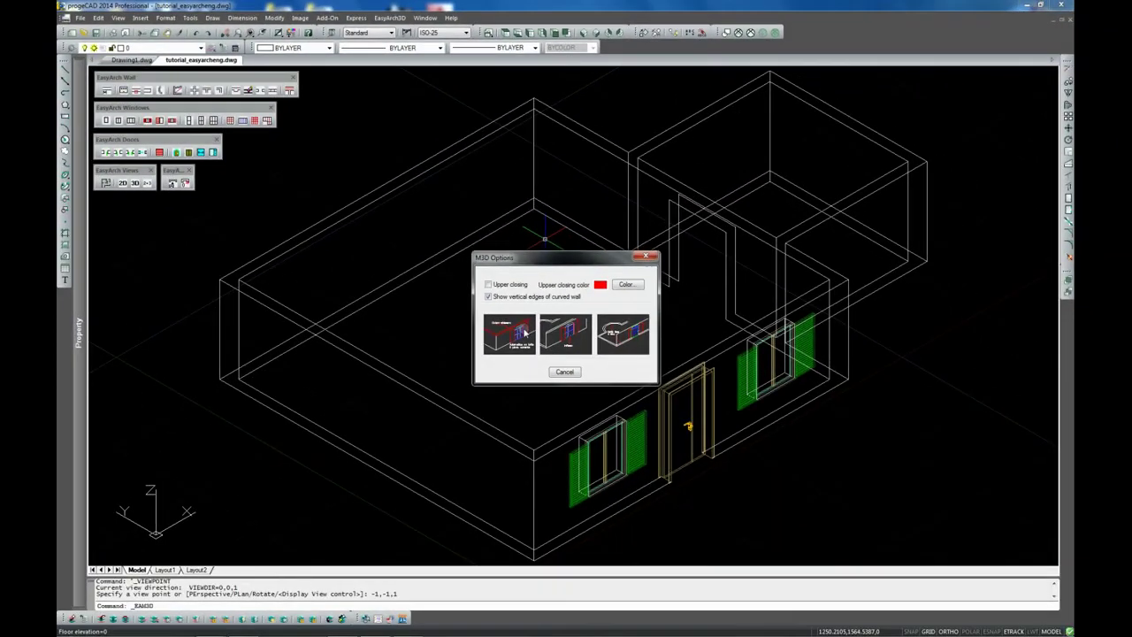
click(525, 333)
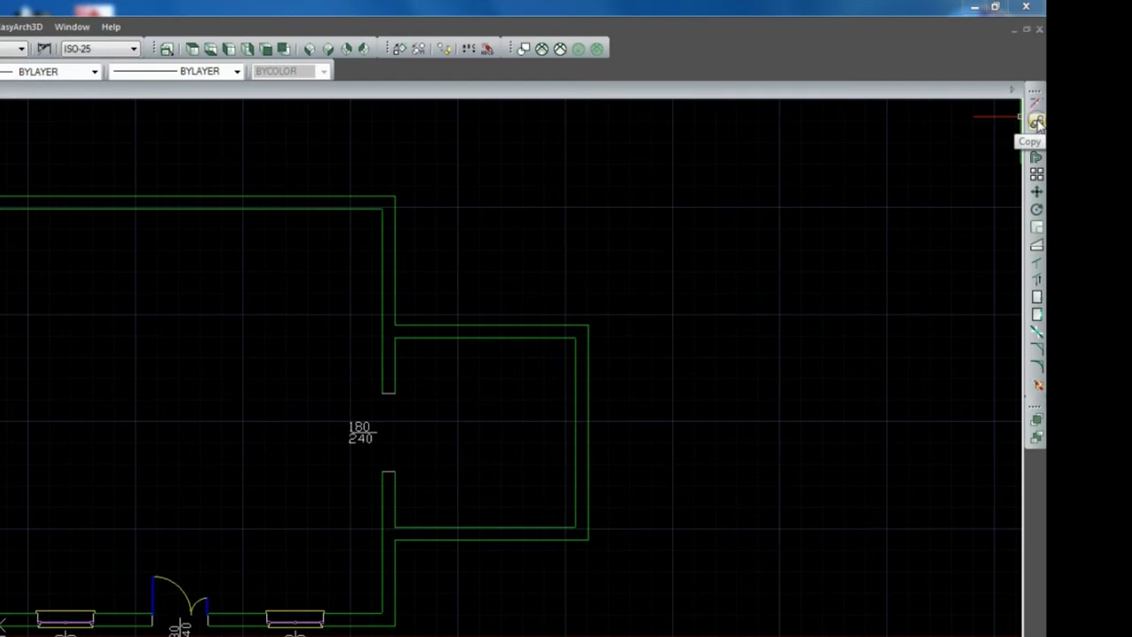
Copy the front-right window from its left end onto the side room's front wall, with ORTHO off.
click(1037, 121)
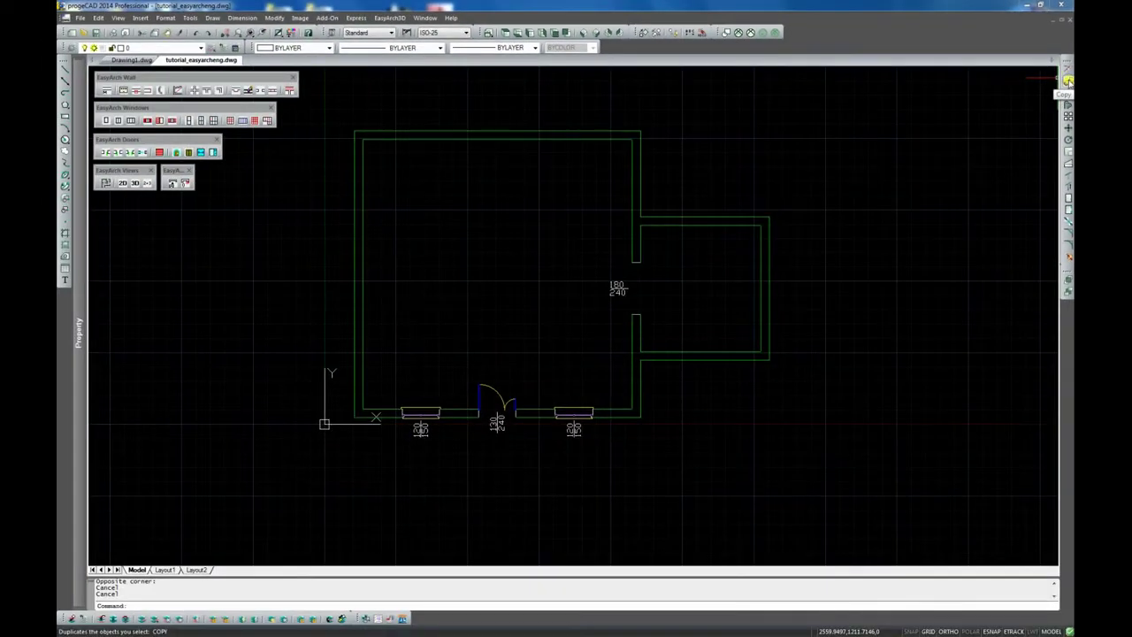
click(528, 451)
click(618, 372)
scroll(559, 372, up, 4)
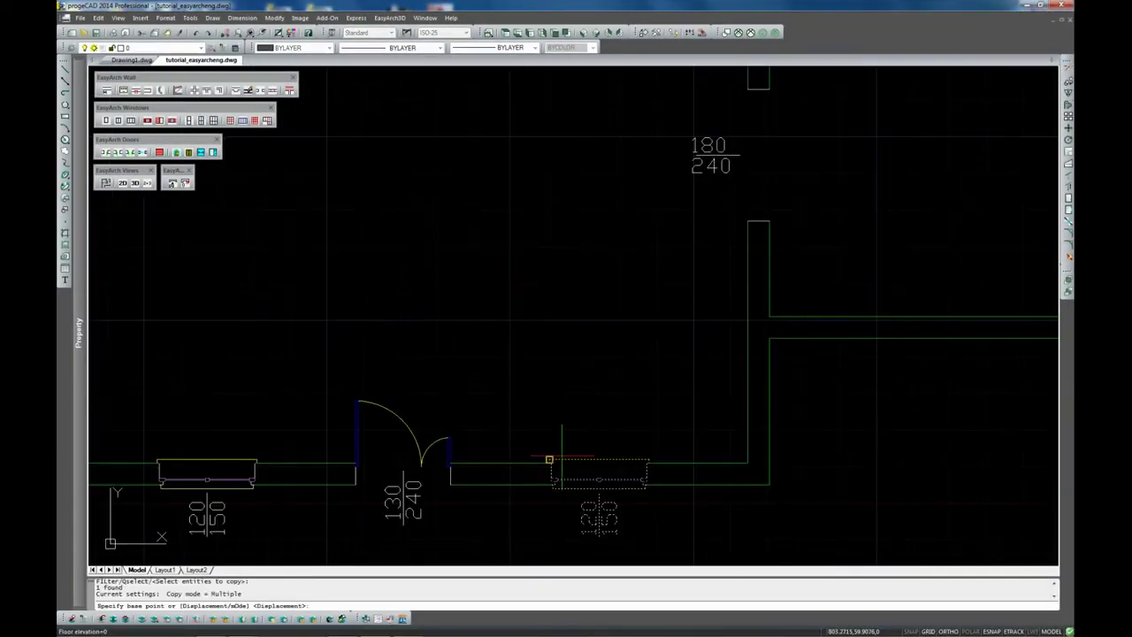
key(Return)
click(551, 462)
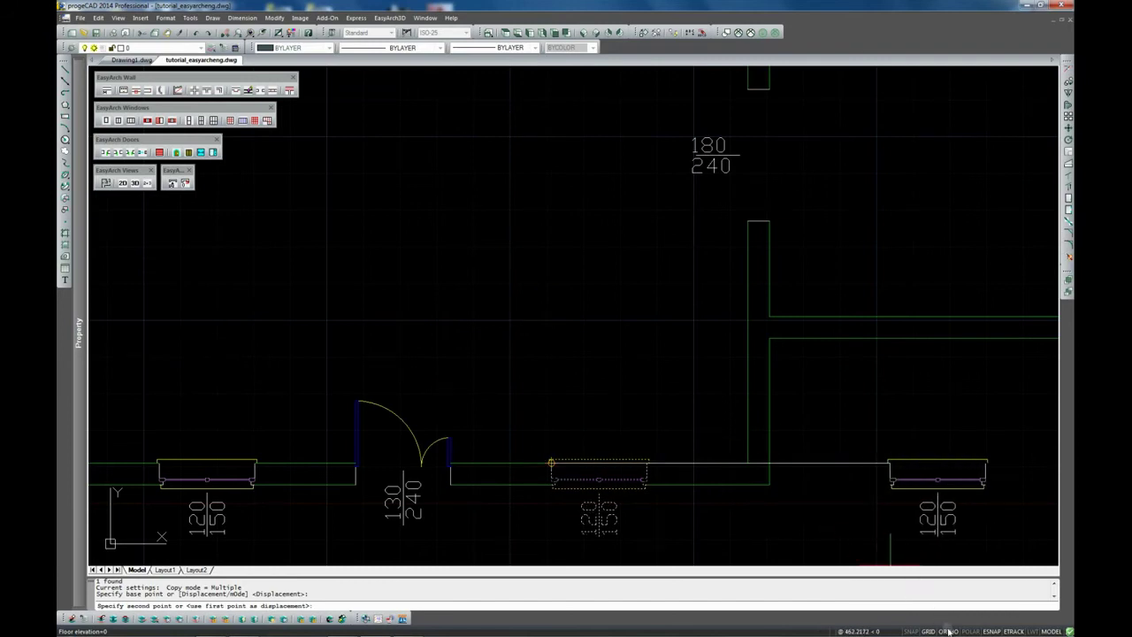
click(949, 631)
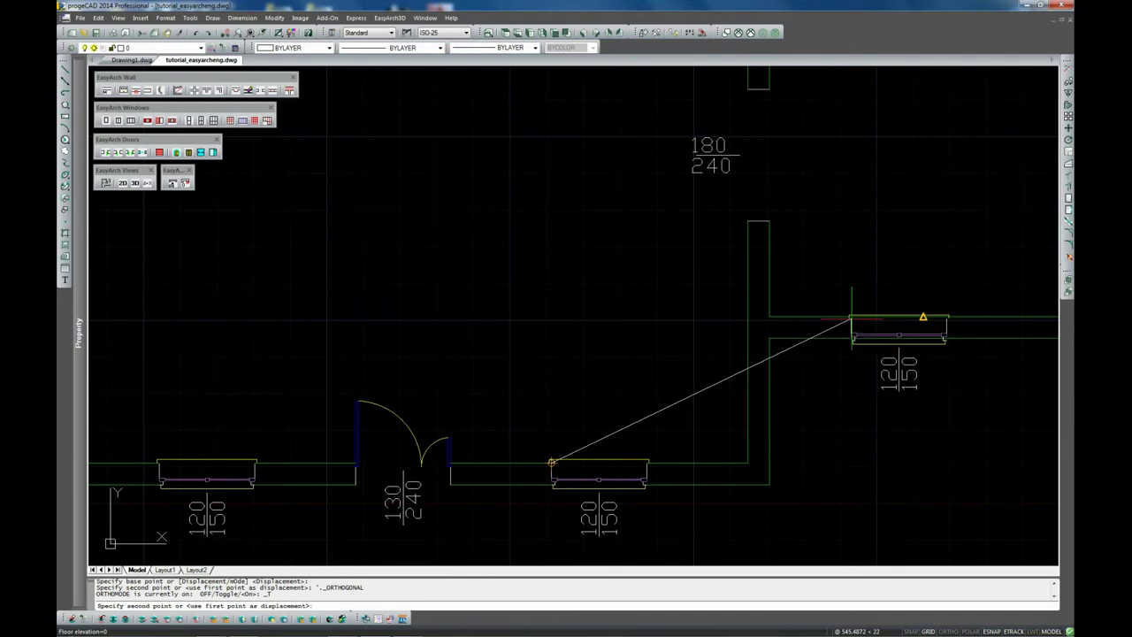
click(921, 316)
key(Return)
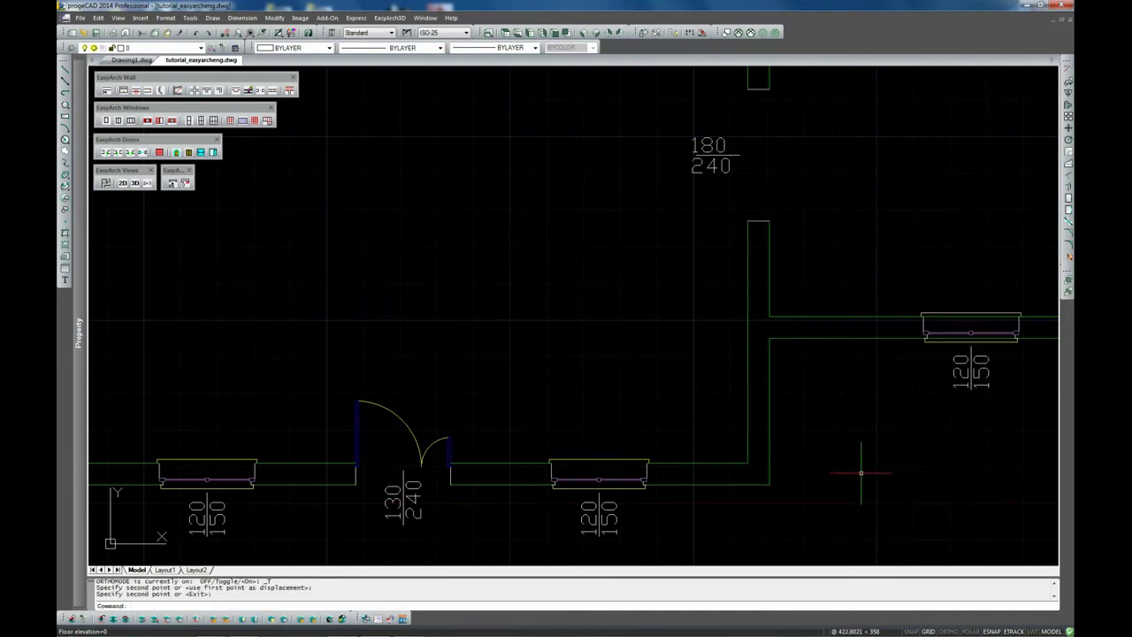
Check the copied window in SW isometric 3D, then return to the 2D top plan.
scroll(860, 465, down, 4)
click(582, 33)
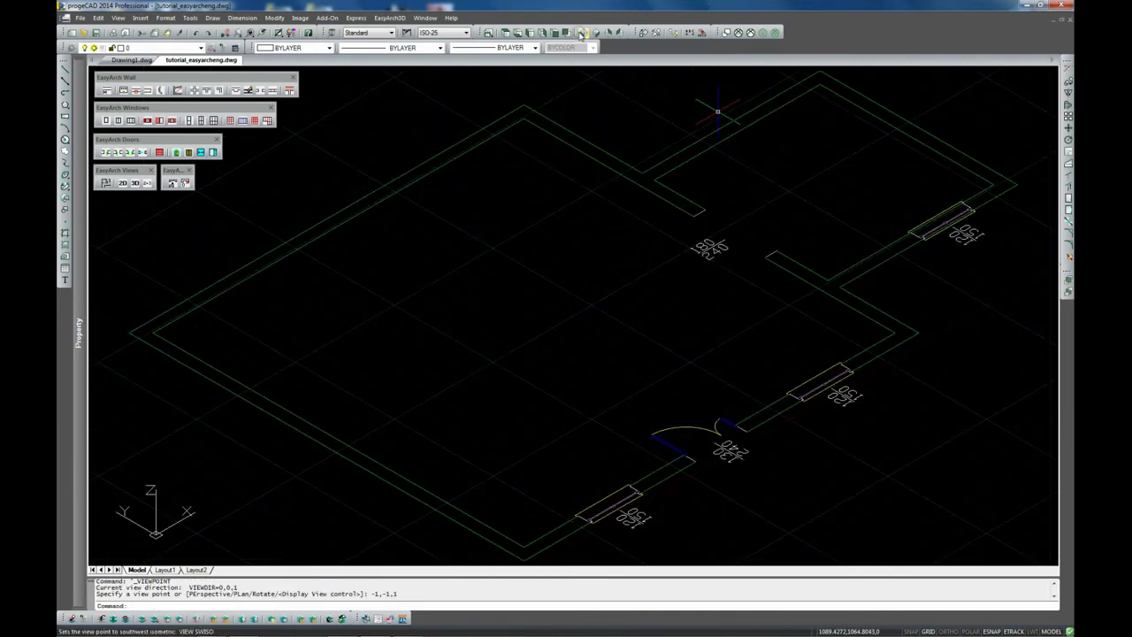
click(134, 182)
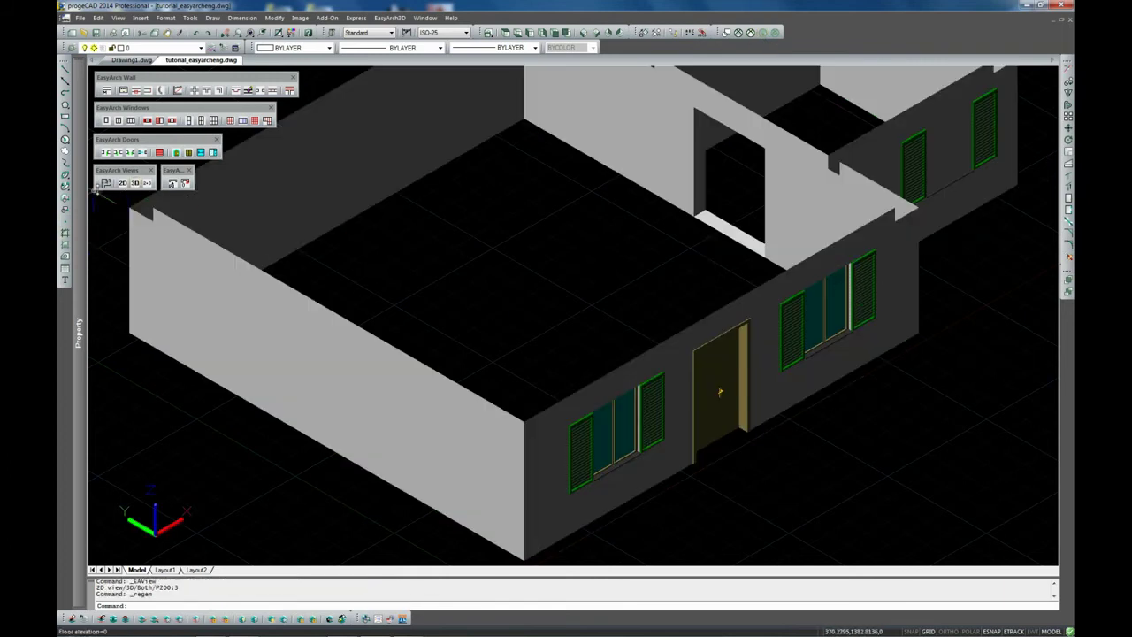
click(122, 183)
click(505, 33)
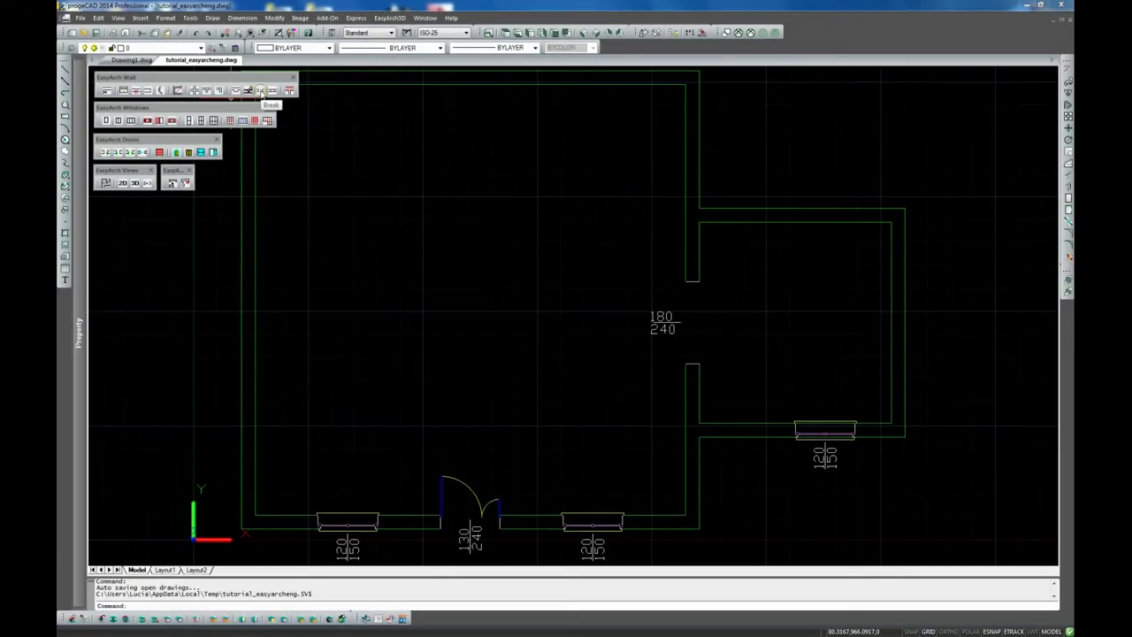
Break the wall at the copied window, choose the first 3D wall style, and view in SW isometric 3D.
click(278, 136)
click(817, 426)
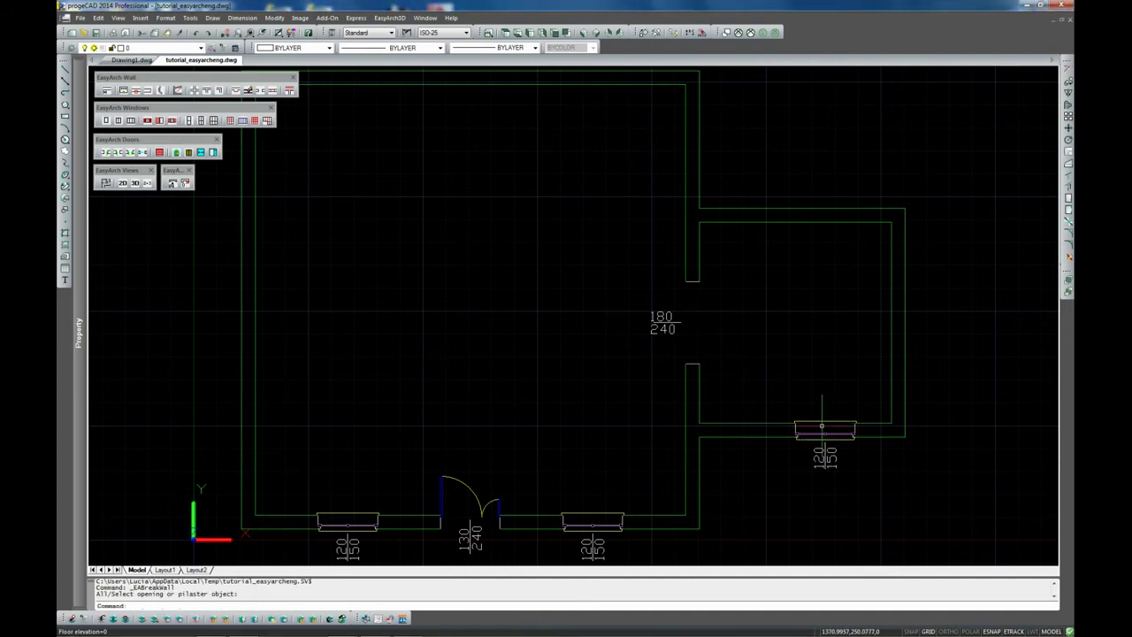
click(389, 17)
mouse_move(450, 241)
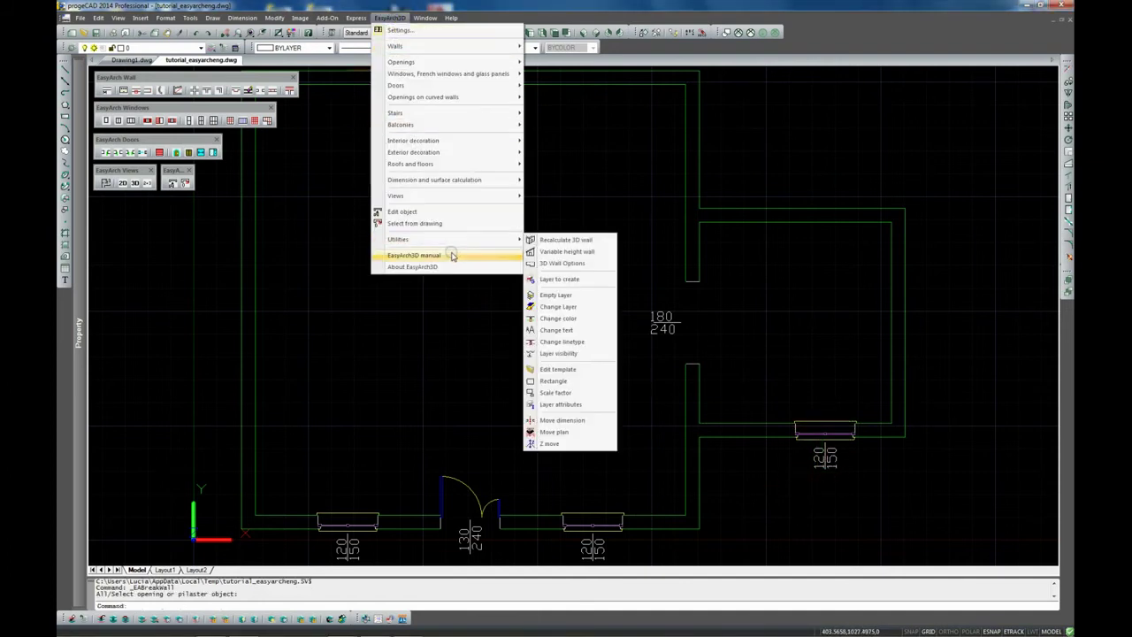
click(566, 263)
click(520, 349)
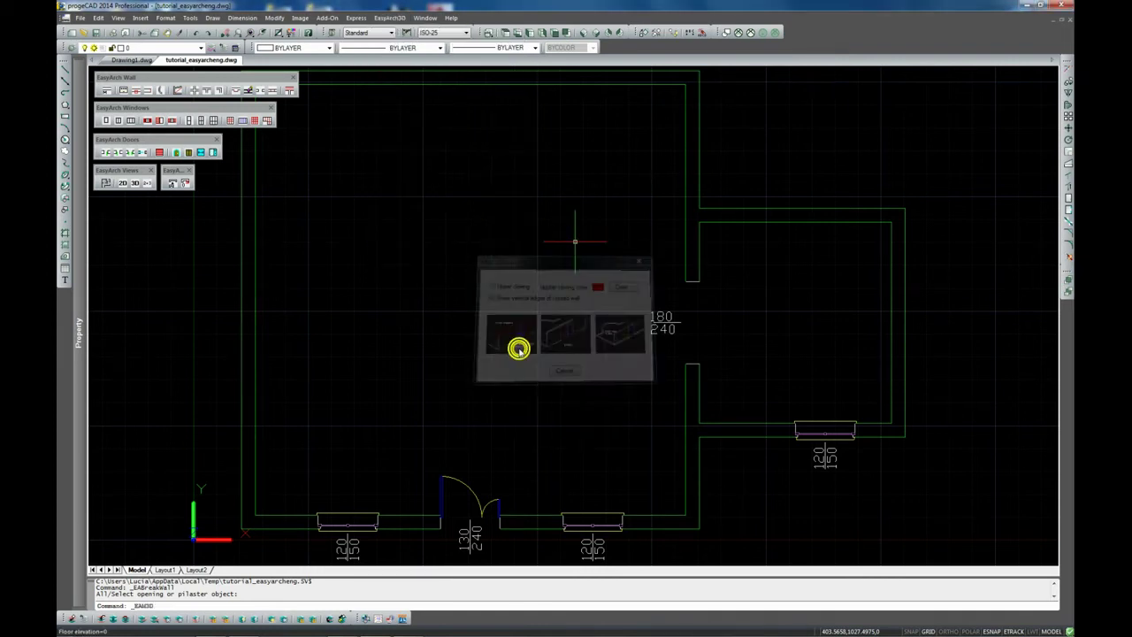
click(584, 33)
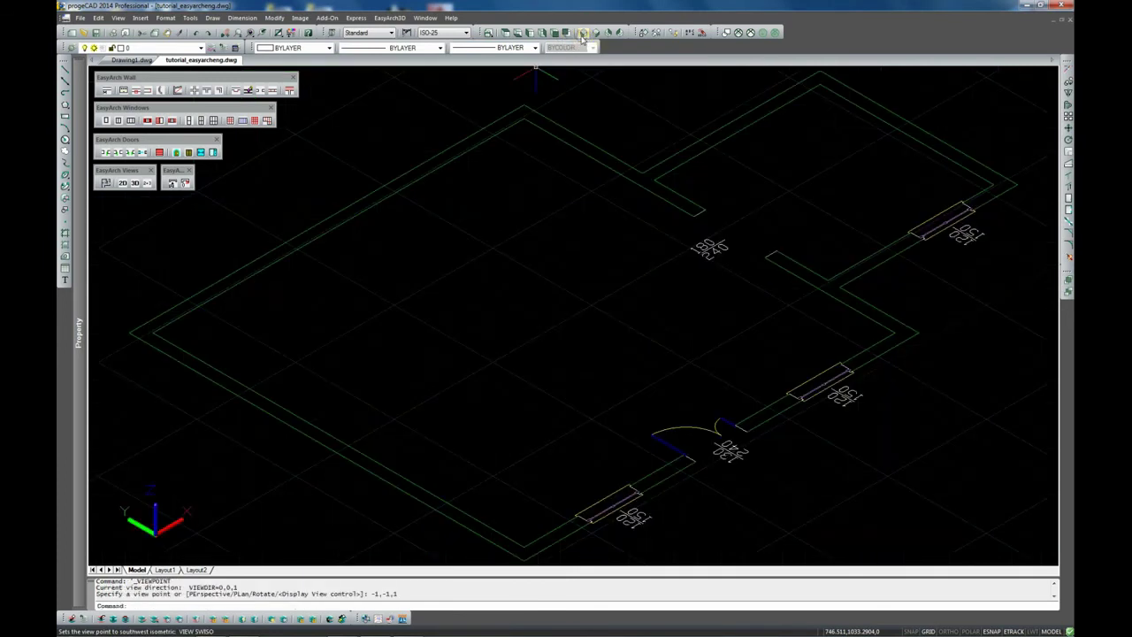
click(134, 182)
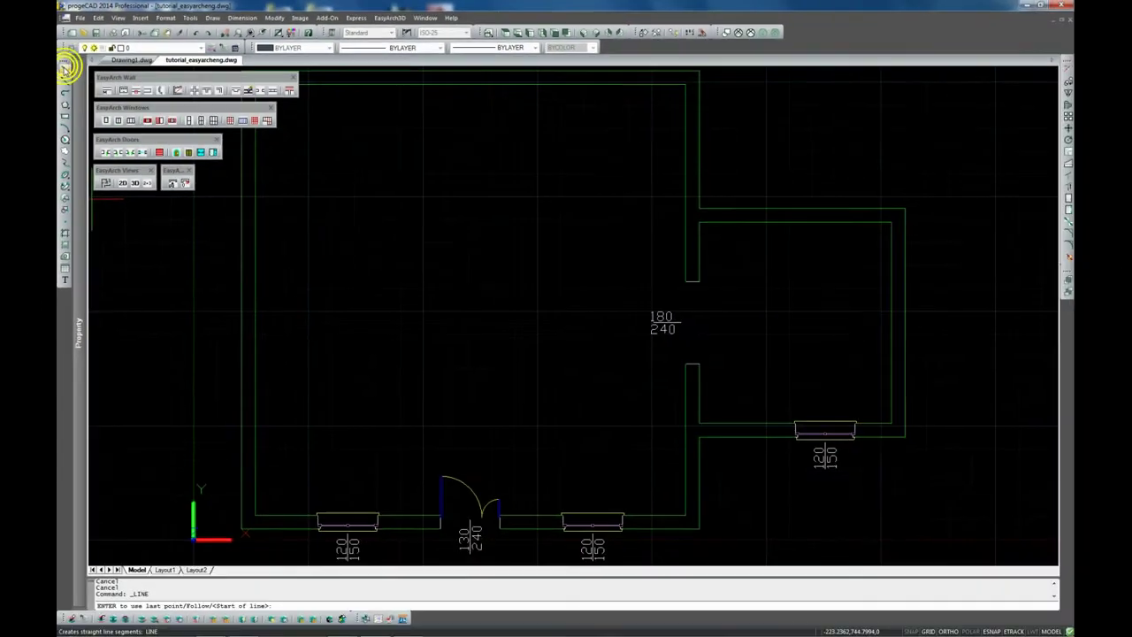
Draw a closed line outline, 20 units deep, from the wall corner to the side room's outer corner.
click(41, 104)
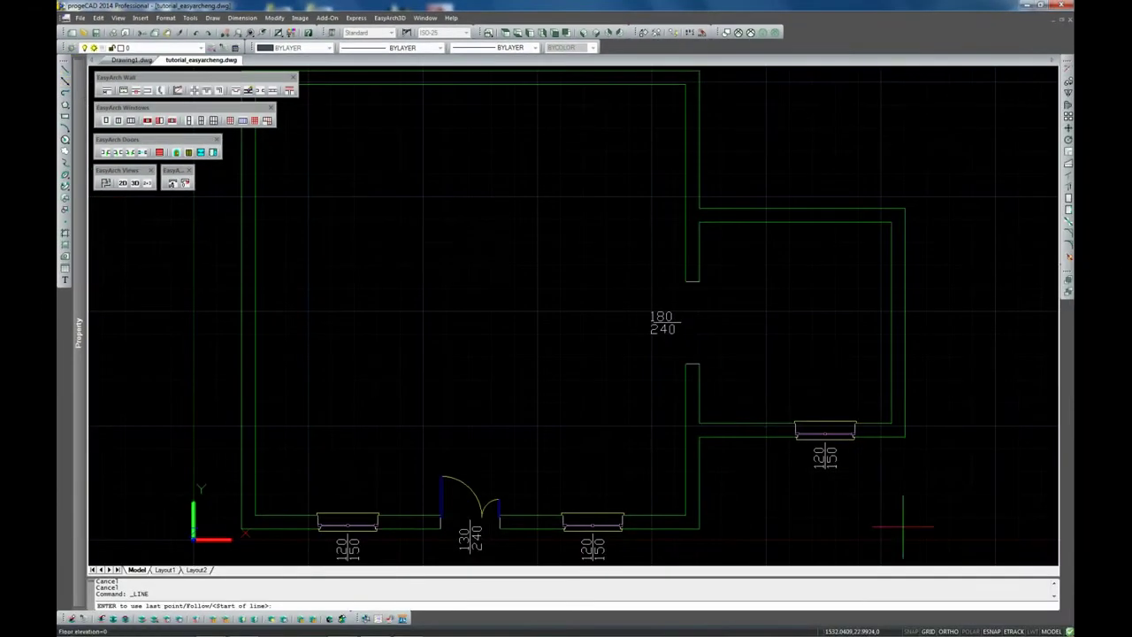
click(699, 529)
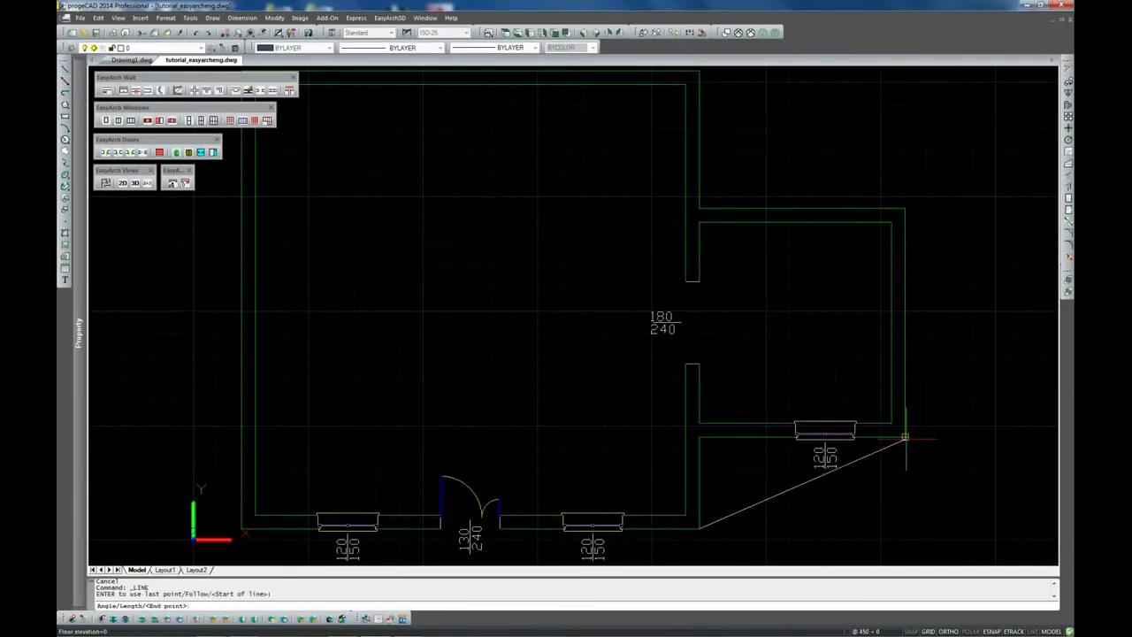
click(906, 528)
text(20)
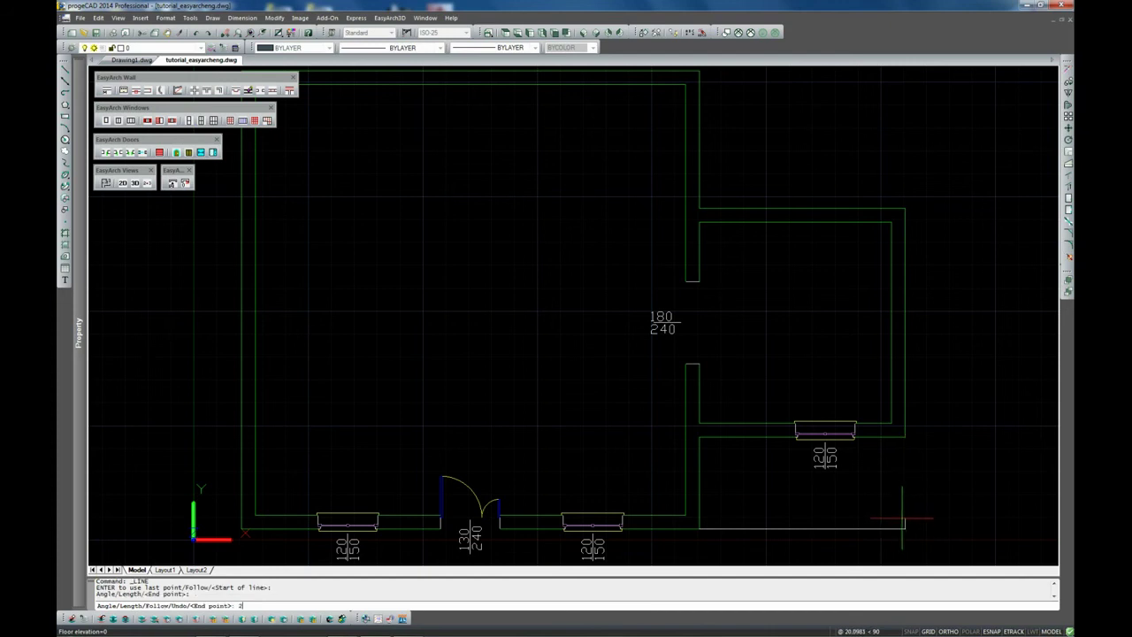
key(Return)
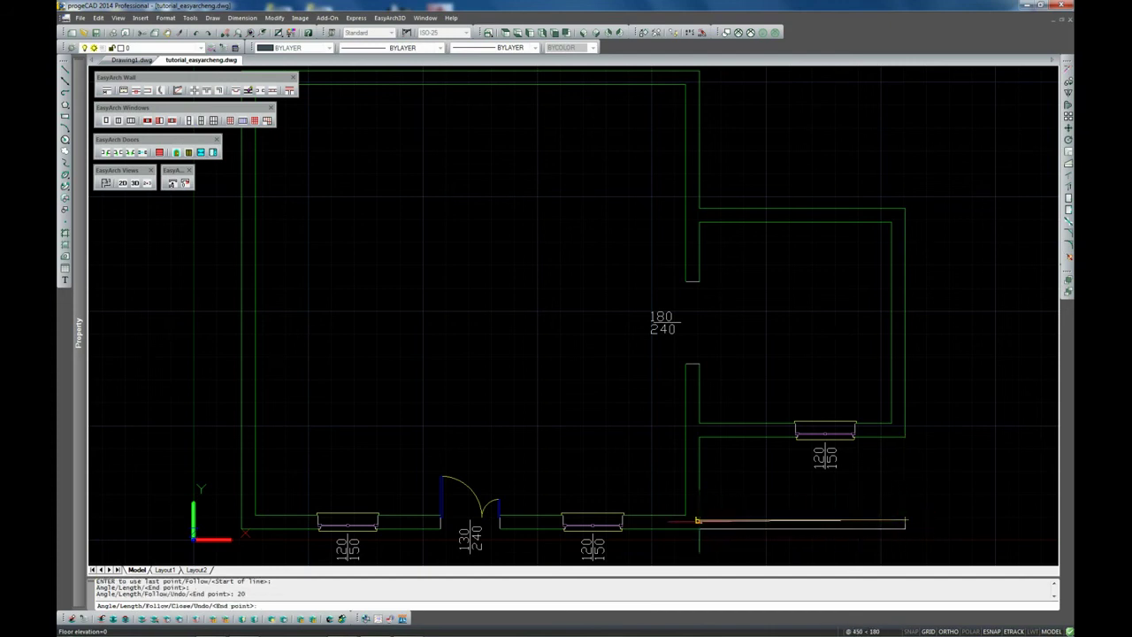
click(698, 521)
key(Return)
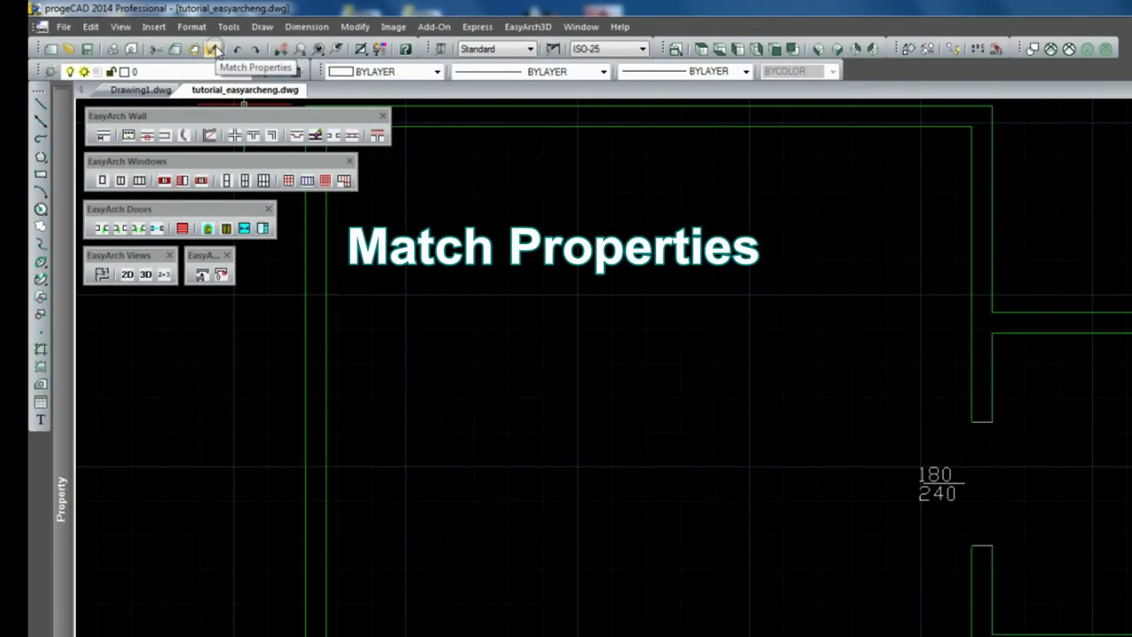
Match the existing wall line's properties onto the new rectangle so it becomes a wall.
click(216, 51)
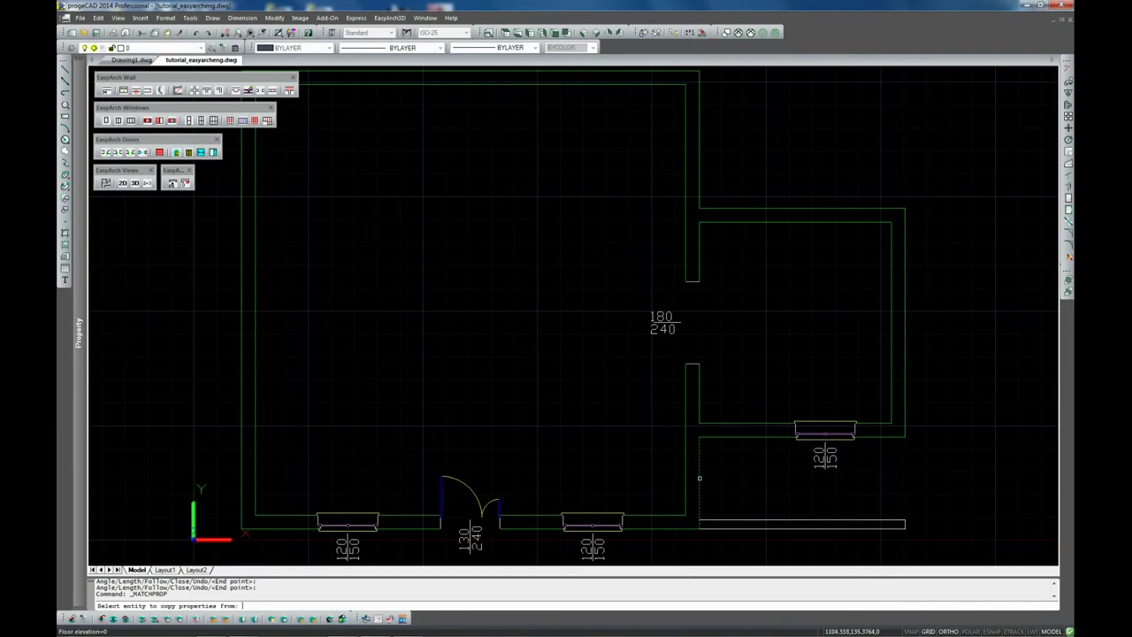
click(699, 478)
click(944, 487)
click(888, 530)
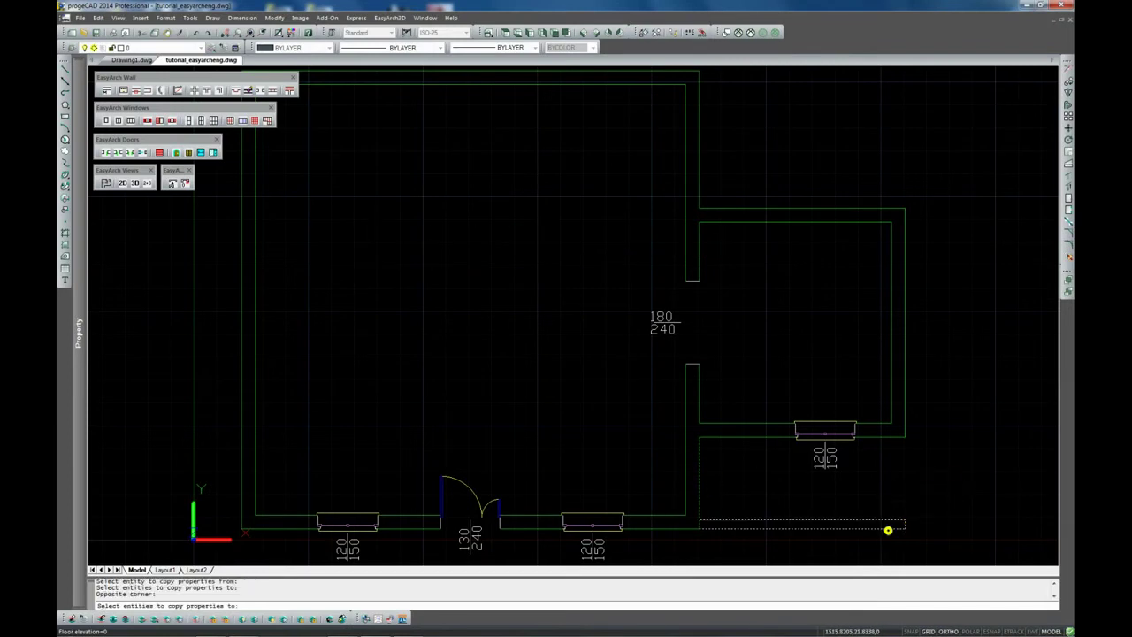
key(Return)
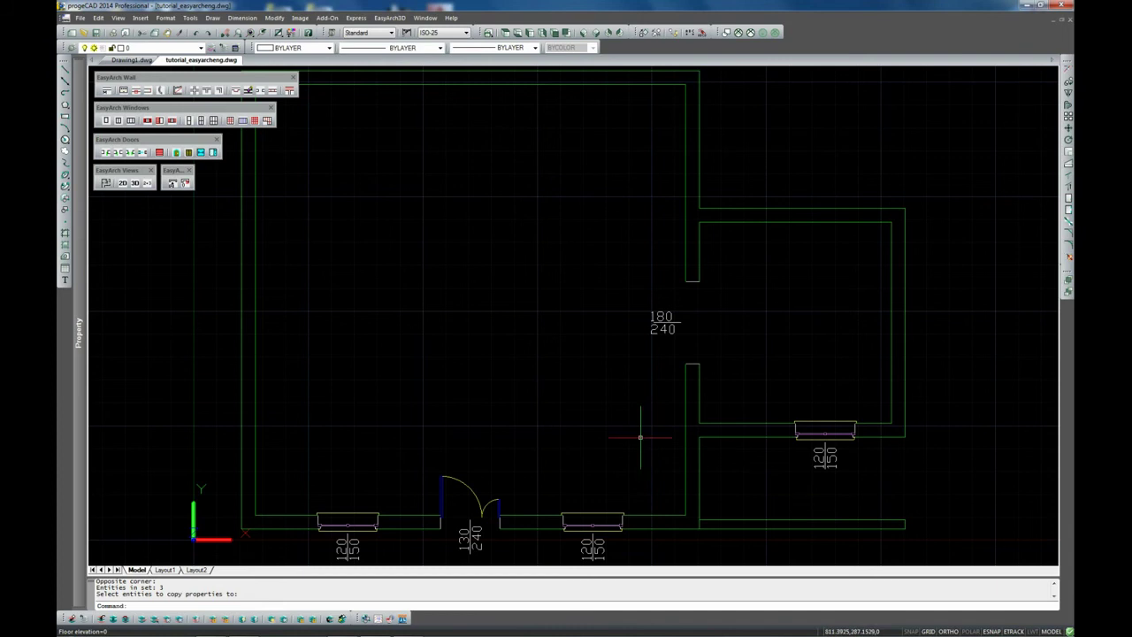
Cut a 180 × 240 rectangular opening into the new wall.
click(389, 18)
mouse_move(402, 61)
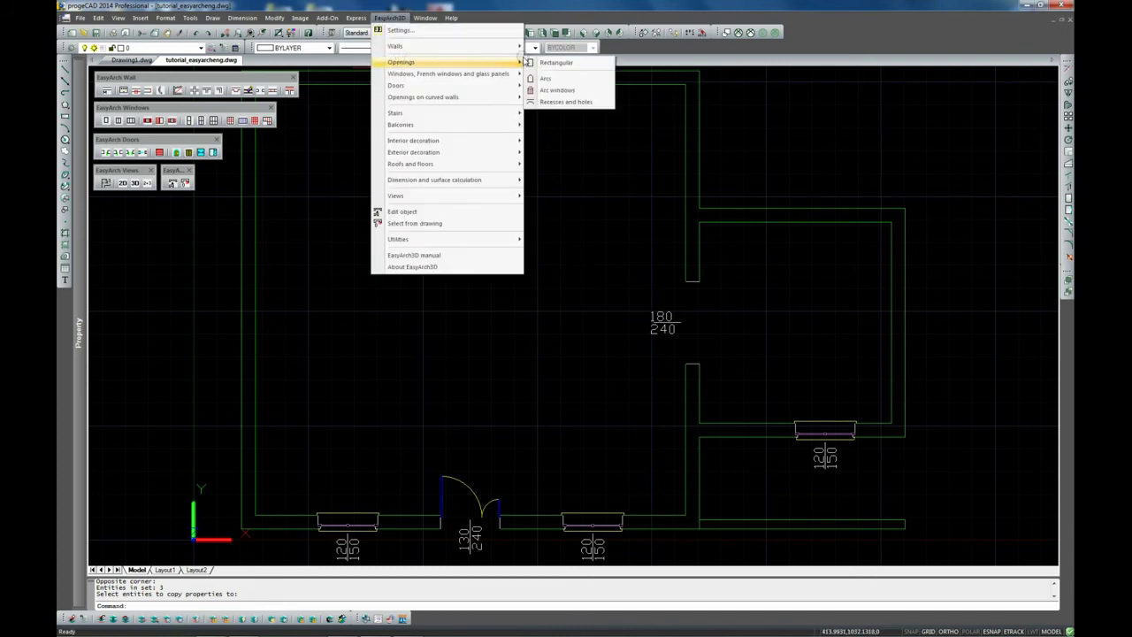
click(538, 60)
click(599, 240)
click(776, 458)
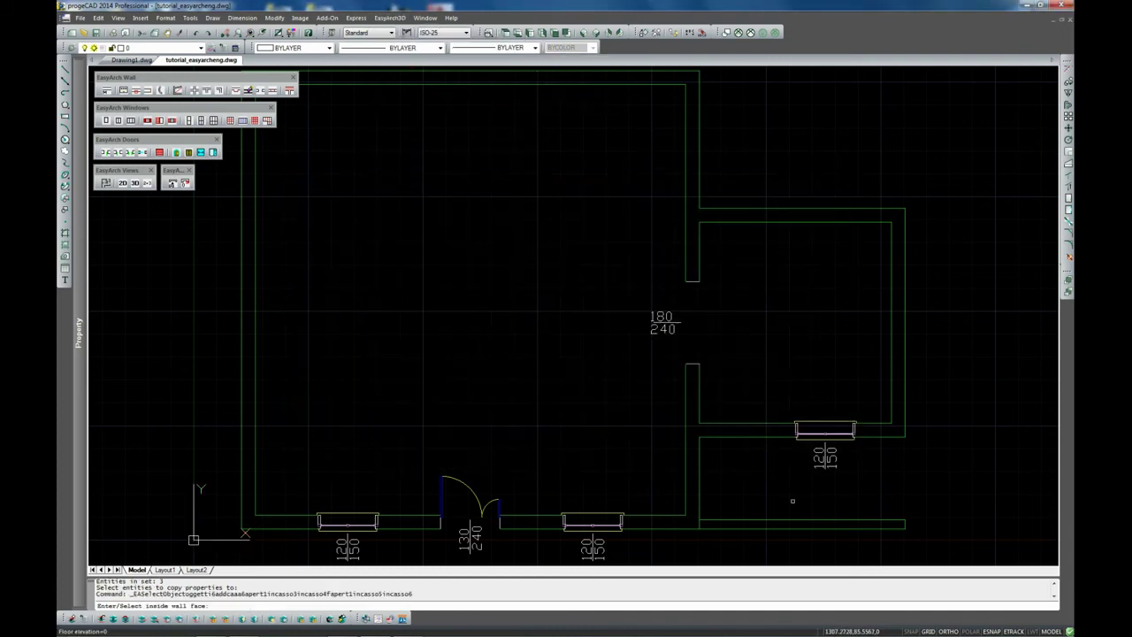
click(805, 523)
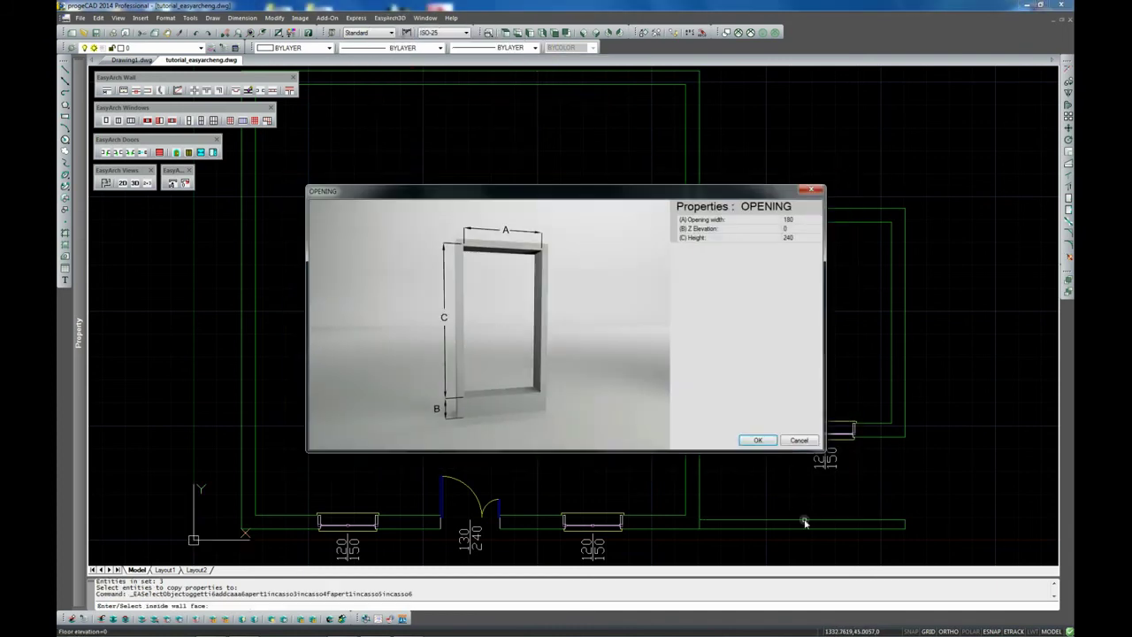
click(756, 440)
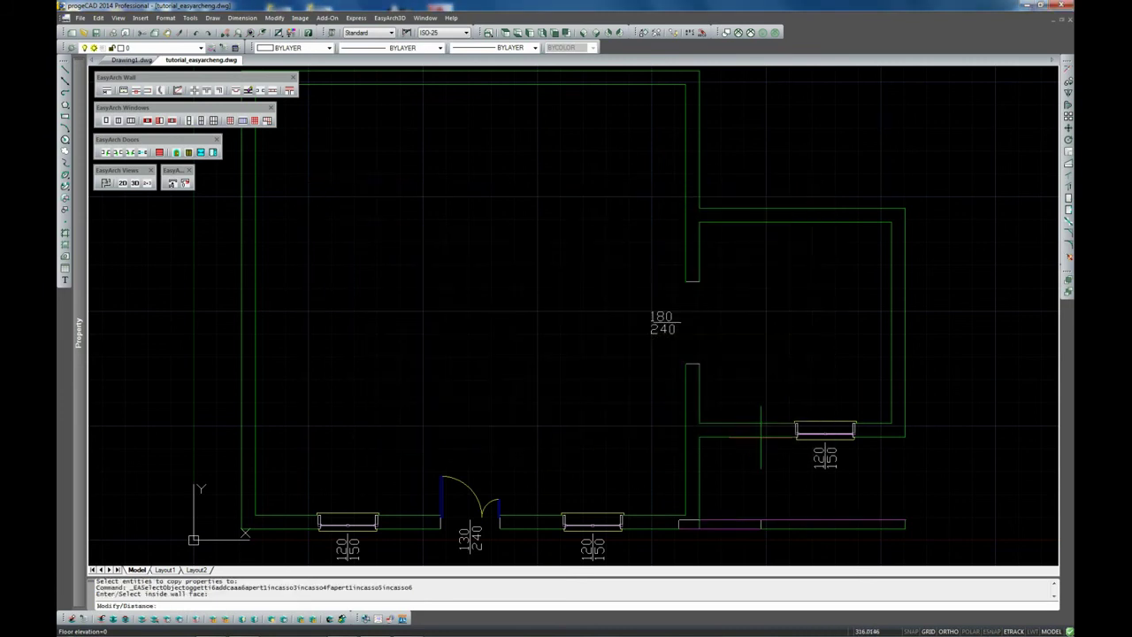
click(862, 491)
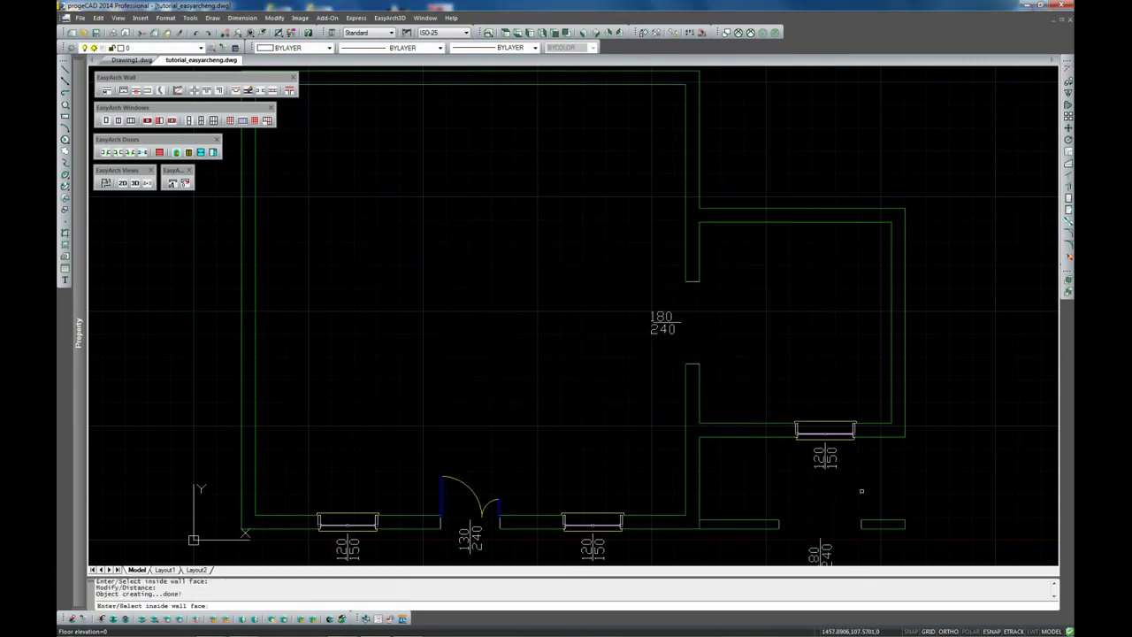
Remove the new wall strip below the side room, along with its opening.
click(247, 90)
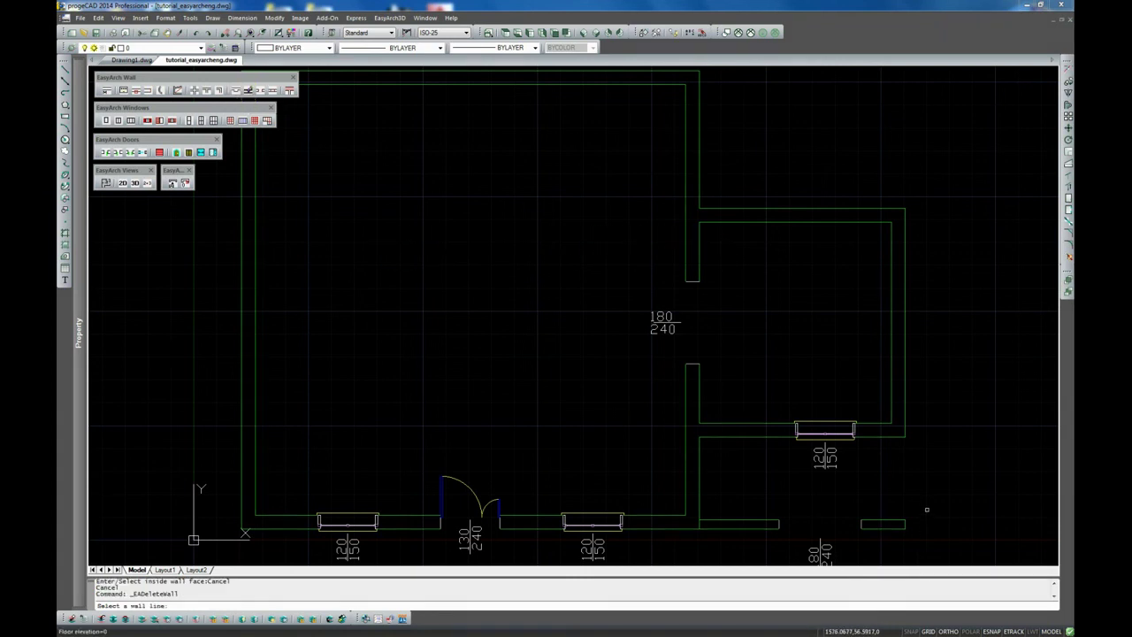
click(897, 519)
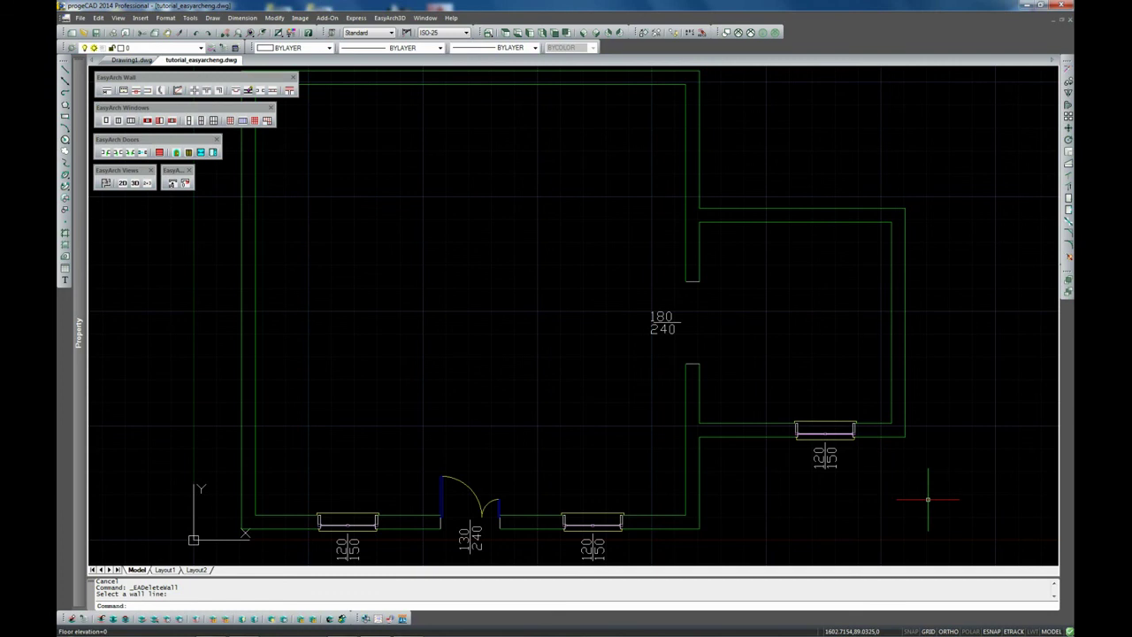
scroll(644, 339, down, 2)
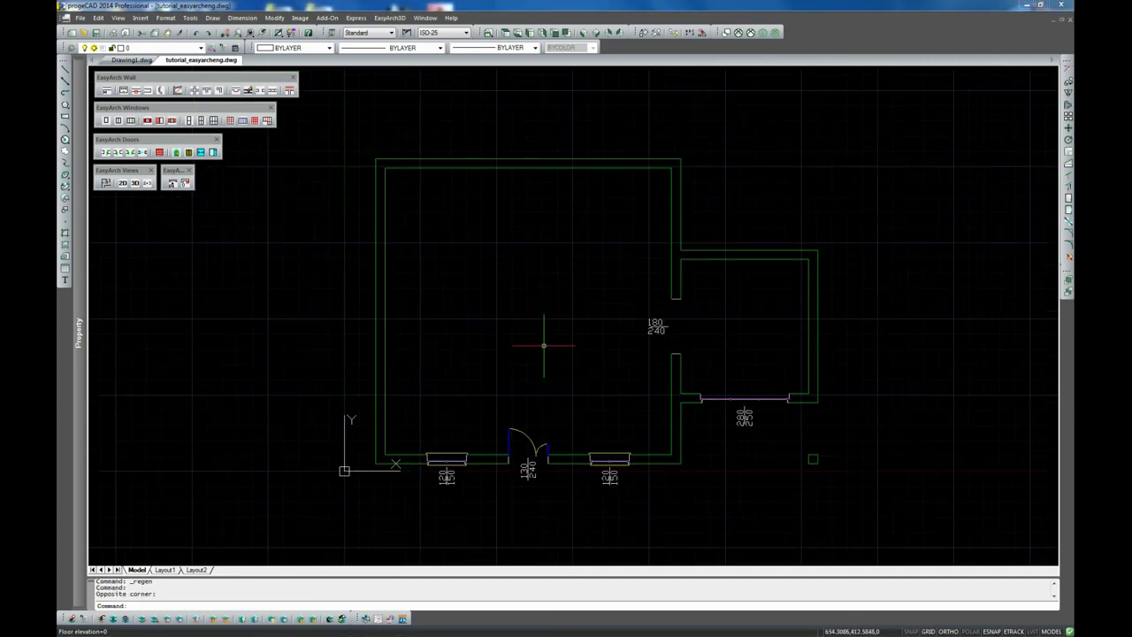
Open the EasyArch3D quick guide manual, scroll through it, and close it.
click(396, 18)
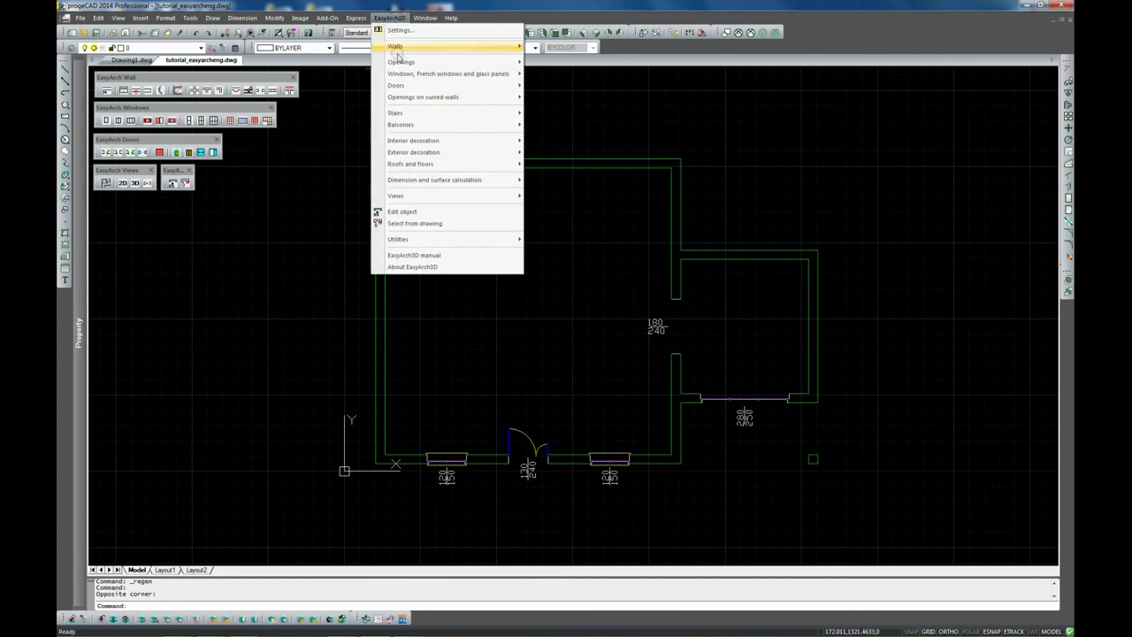
click(435, 254)
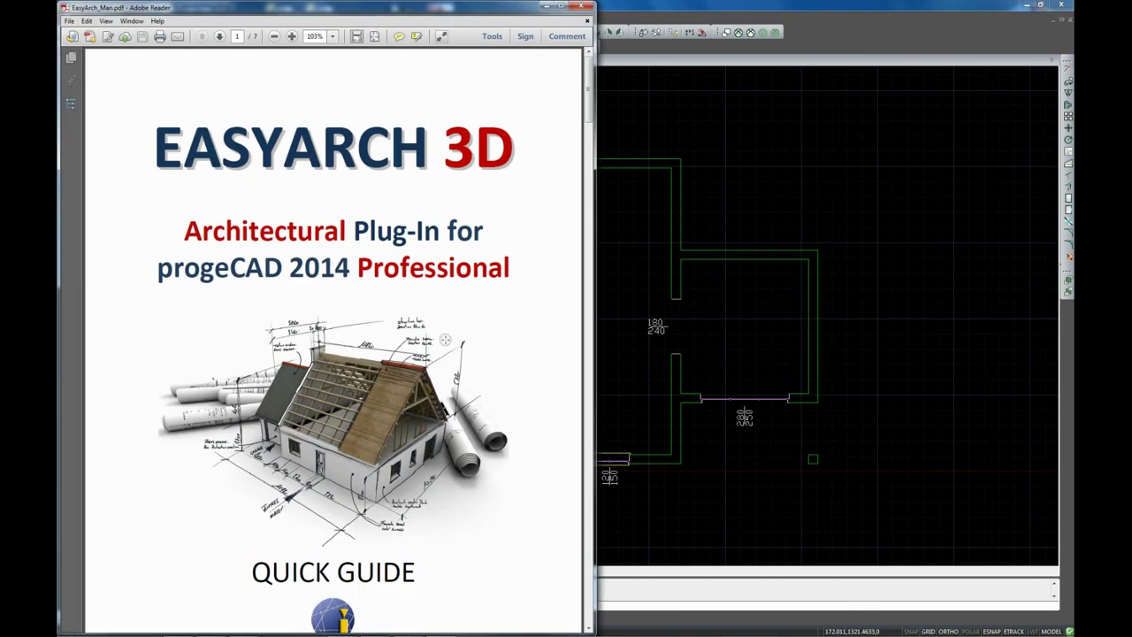
scroll(446, 339, down, 10)
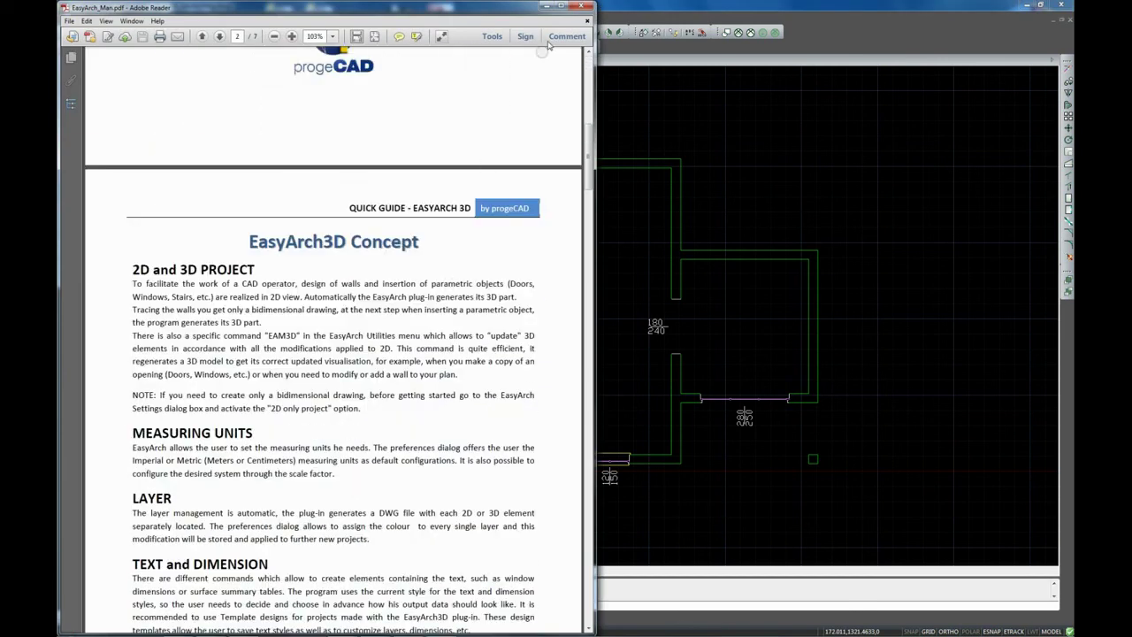
click(585, 7)
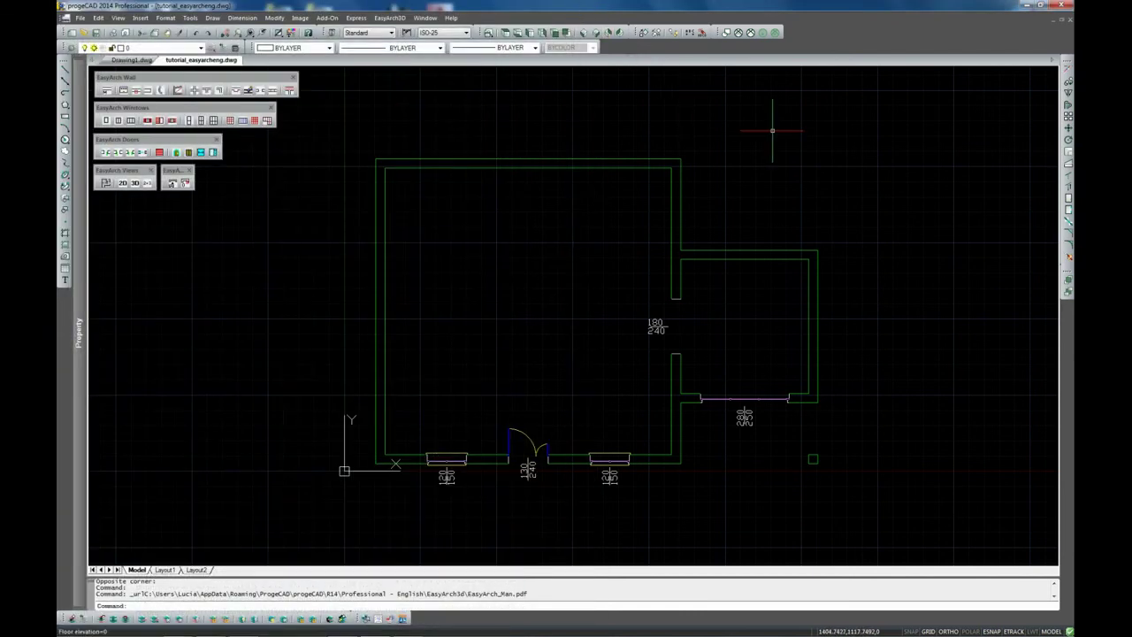